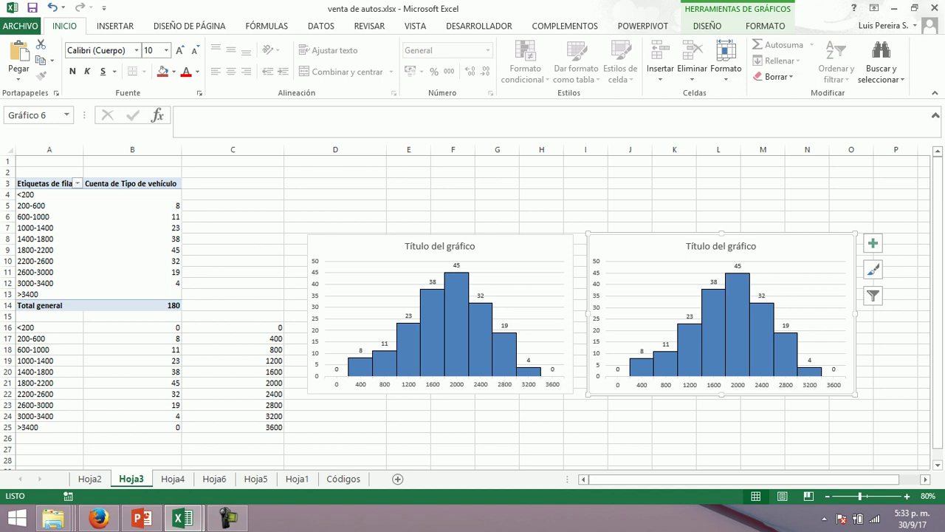
Change the second histogram's chart type to a basic line chart (Líneas)
click(707, 26)
click(793, 68)
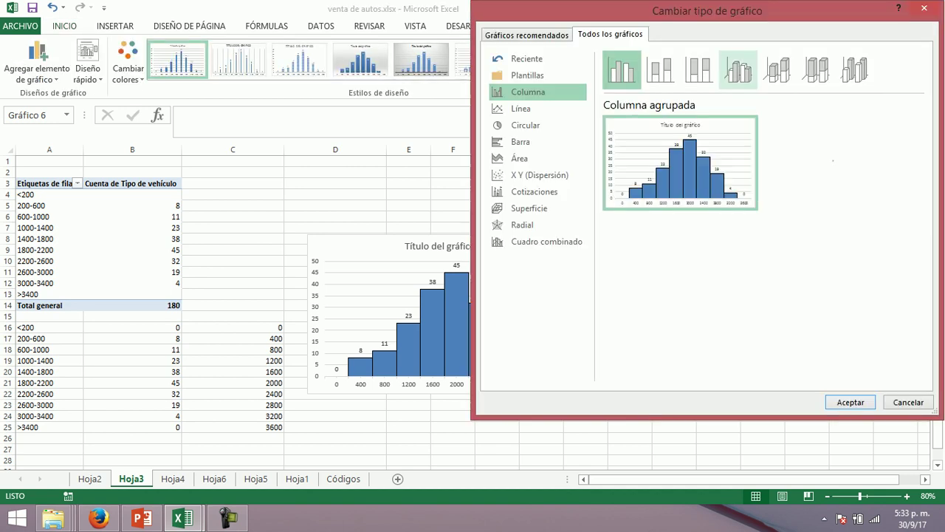
click(520, 109)
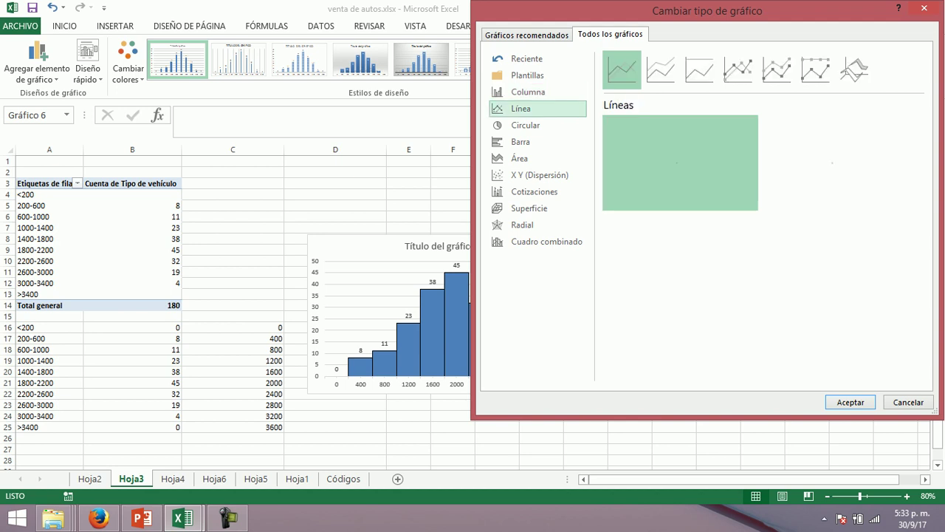
mouse_move(680, 162)
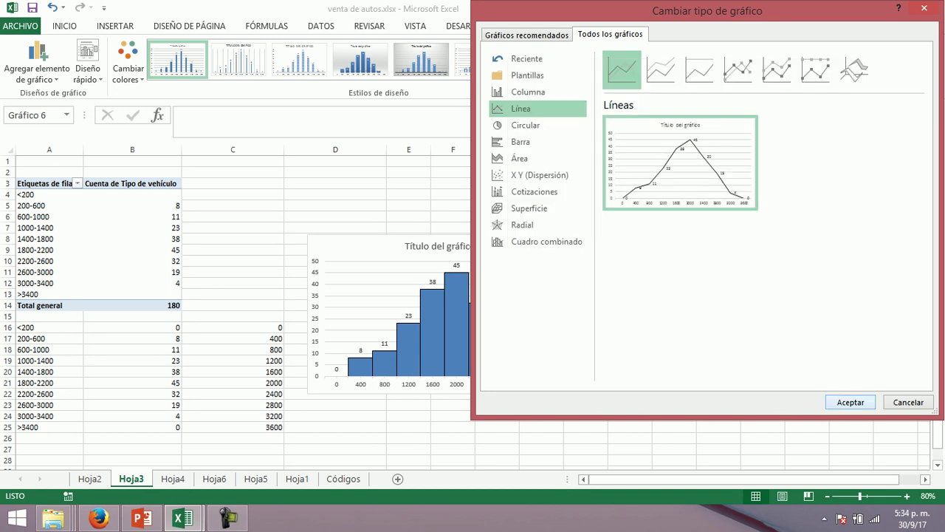
key(Return)
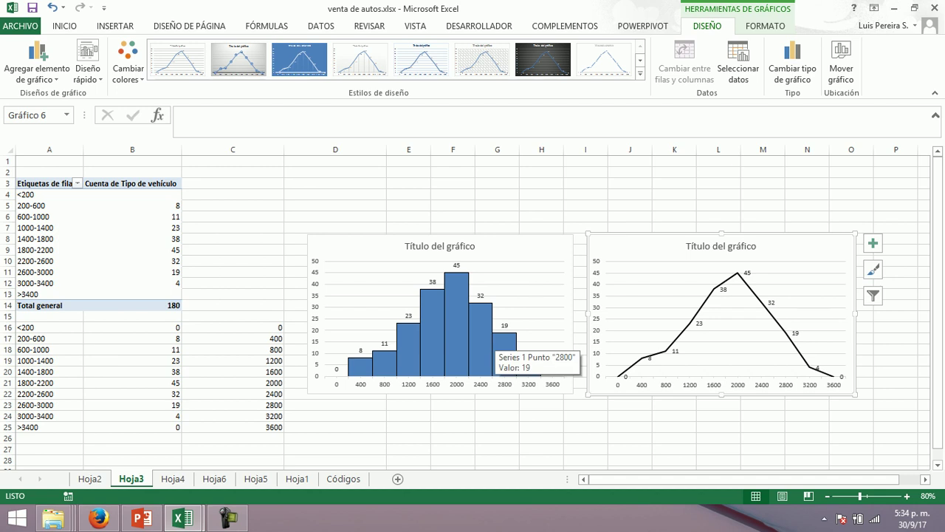
right_click(702, 303)
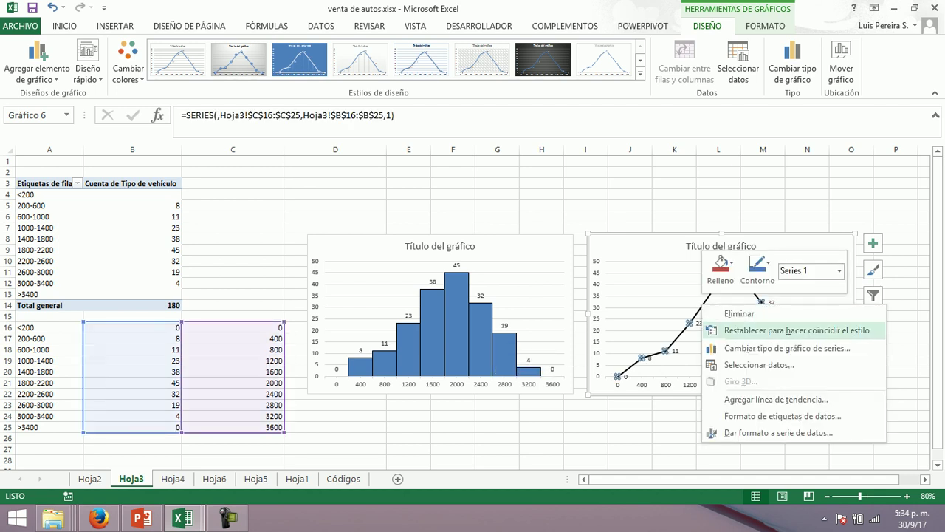
key(Escape)
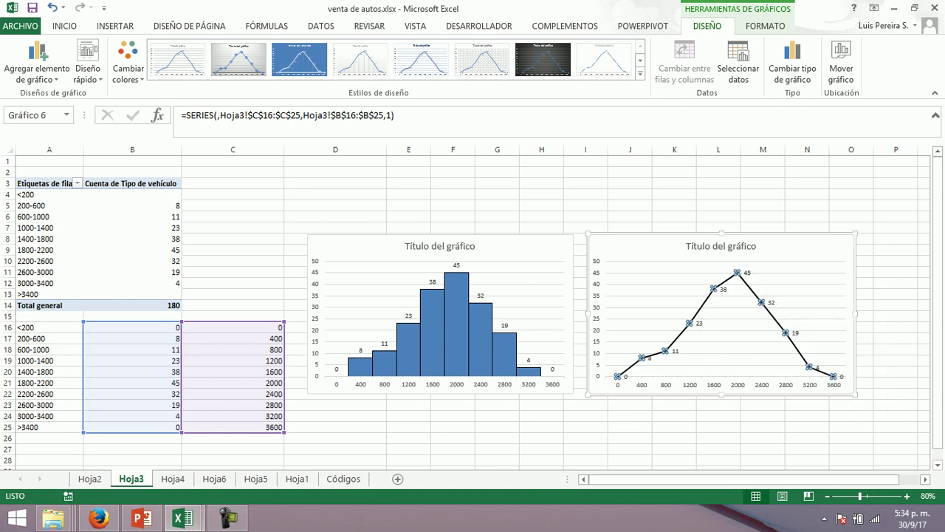
click(629, 405)
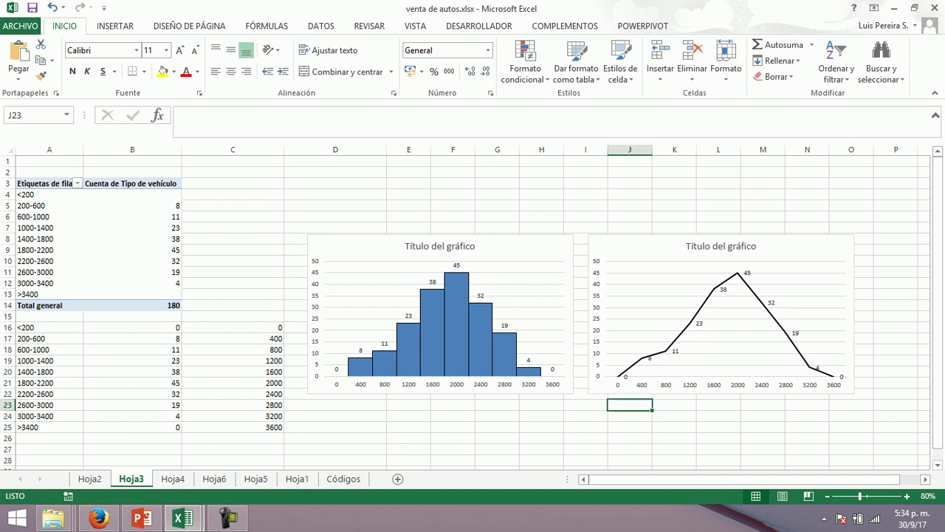
Set the line chart's horizontal axis position to "En marcas de graduación" and finish formatting the axis
right_click(691, 385)
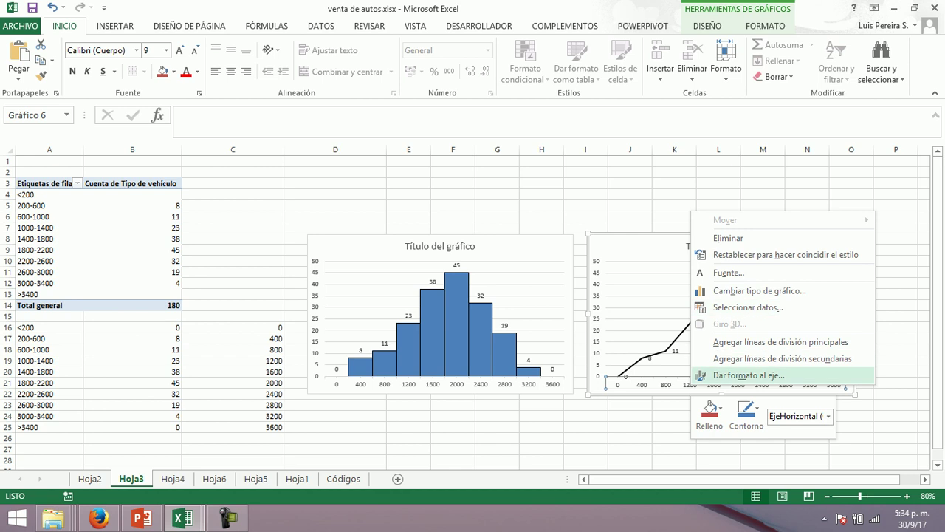
key(Escape)
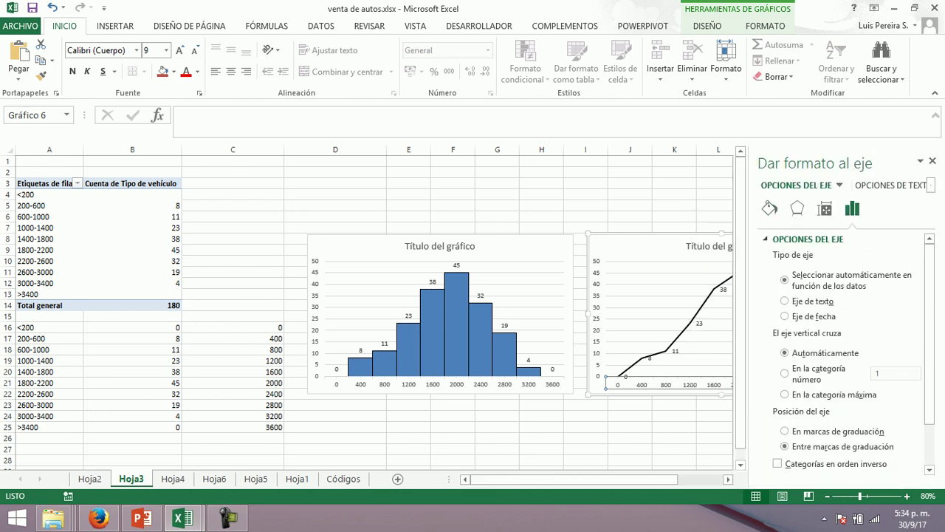
scroll(787, 353, down, 1)
scroll(840, 353, down, 1)
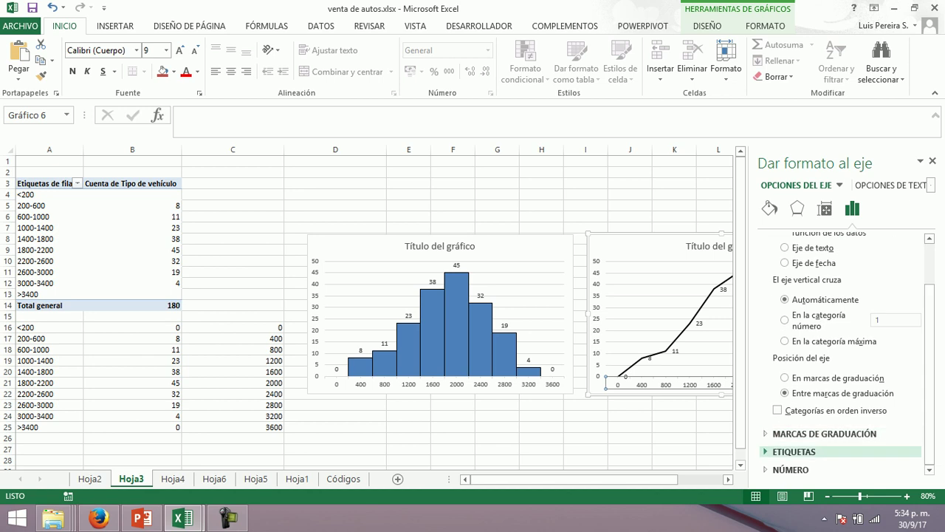
click(800, 452)
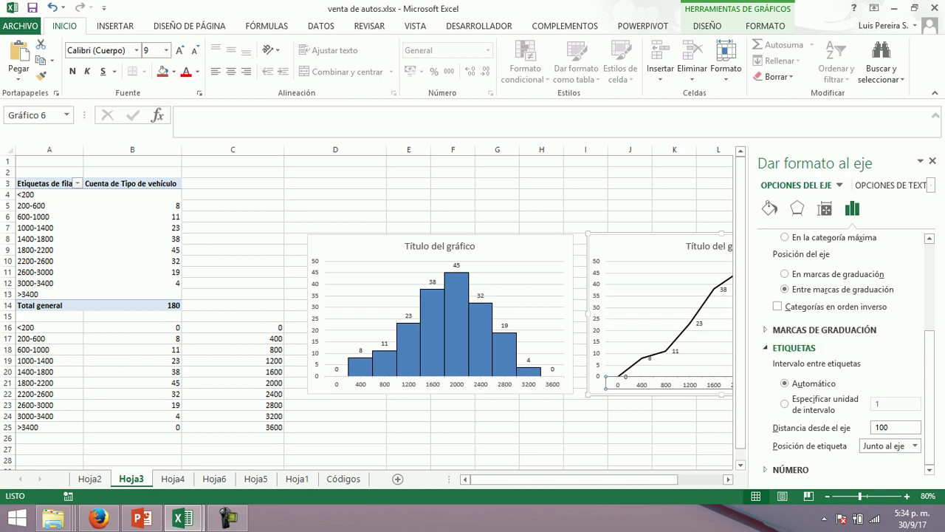
scroll(842, 354, up, 5)
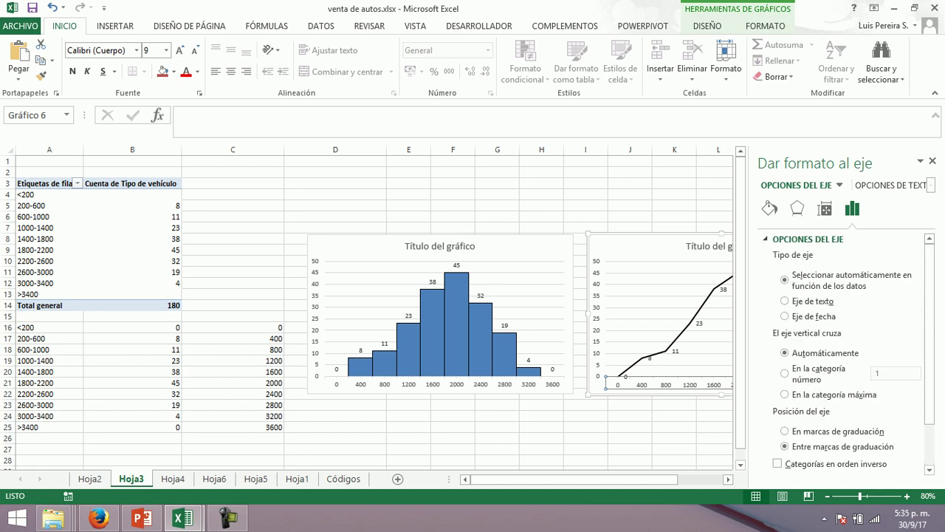
scroll(786, 301, down, 1)
scroll(787, 300, up, 1)
scroll(784, 340, down, 1)
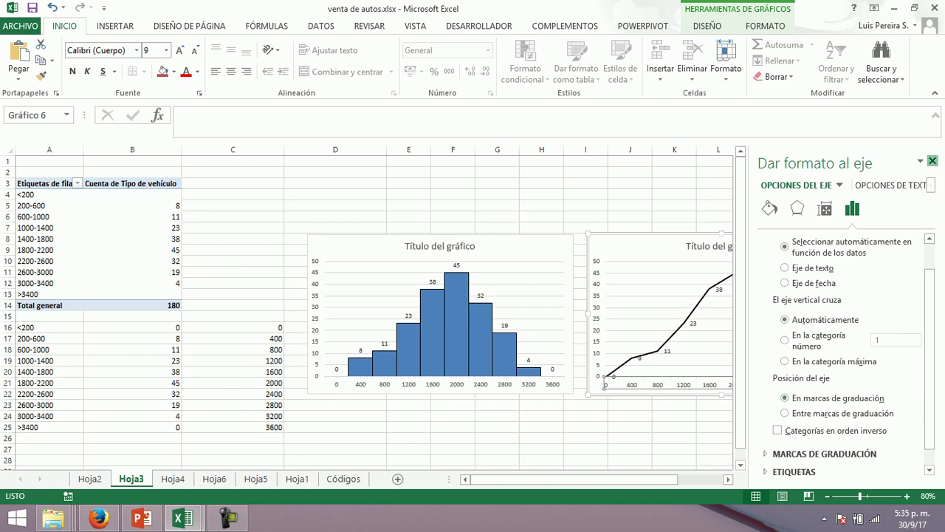
click(933, 160)
click(718, 184)
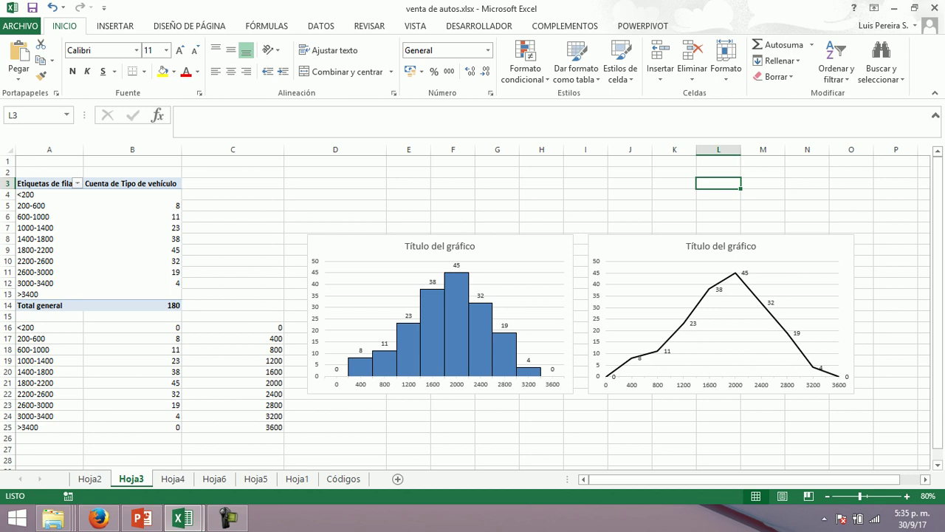
Switch to PowerPoint to check the example frequency polygon on slide 18, and return to the Excel workbook
click(141, 519)
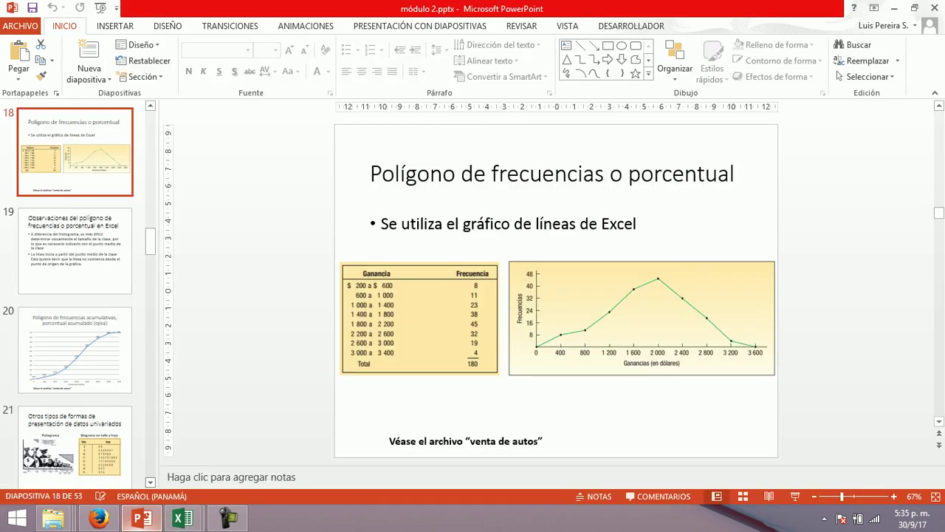
click(141, 519)
click(141, 519)
key(alt+Tab)
key(alt+Tab)
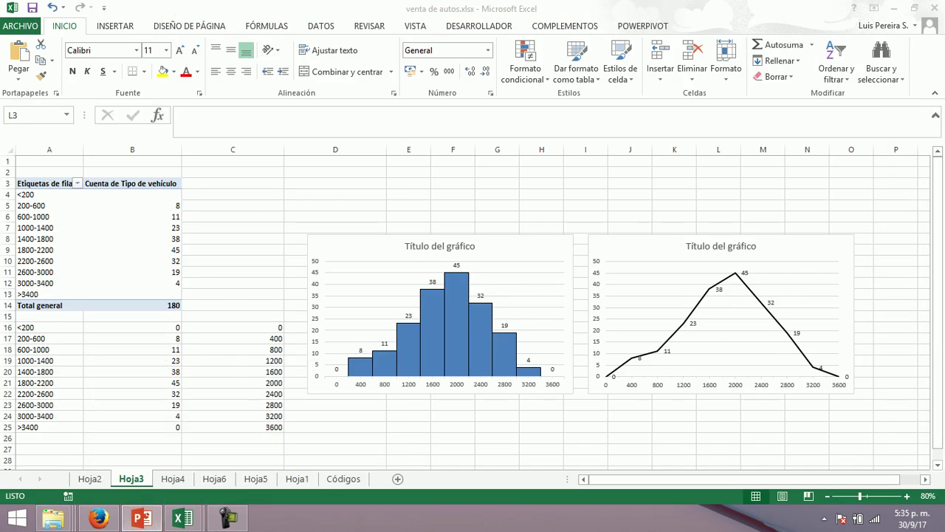
Give the line chart's data series built-in (Integrado) markers of the circle type
mouse_move(705, 294)
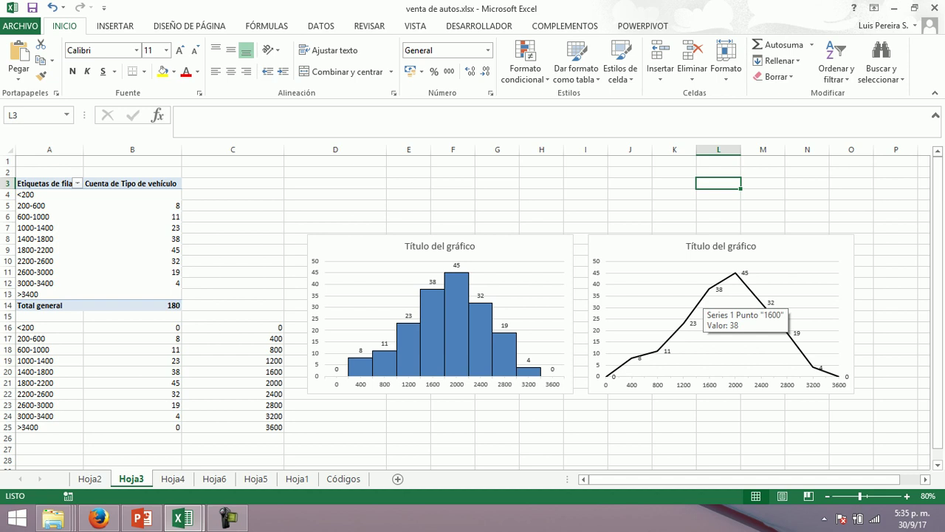
click(709, 289)
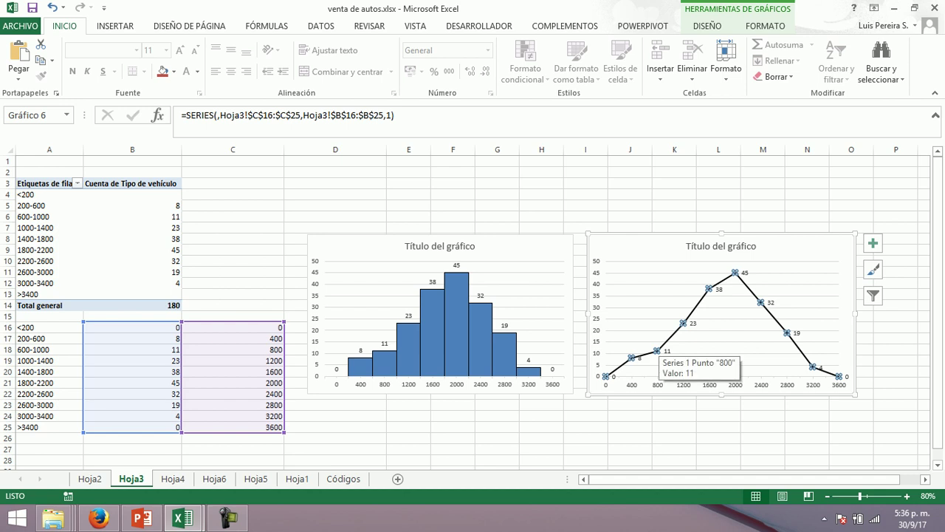
right_click(657, 349)
click(727, 477)
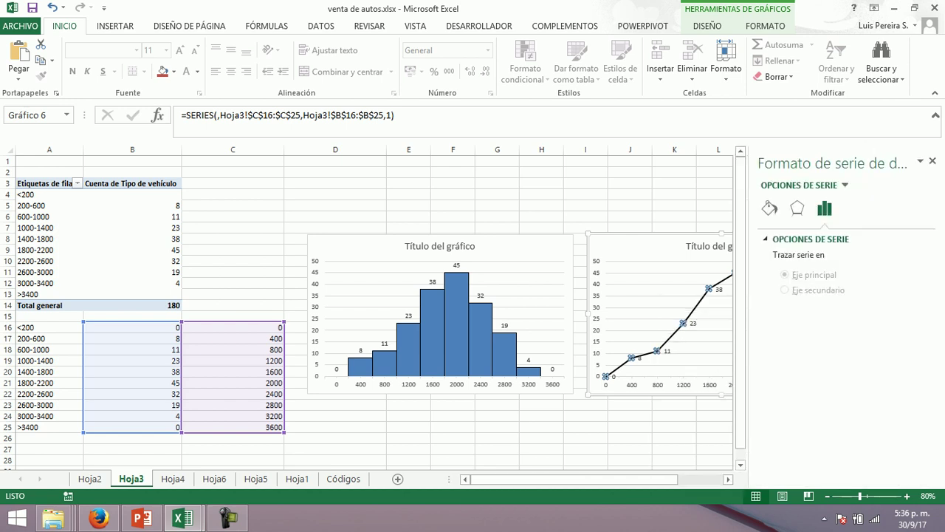
click(769, 209)
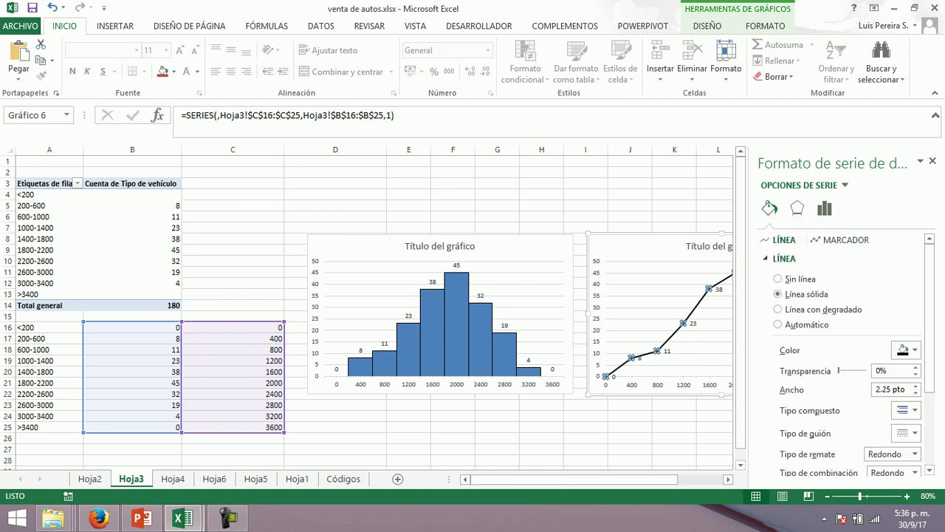
click(845, 240)
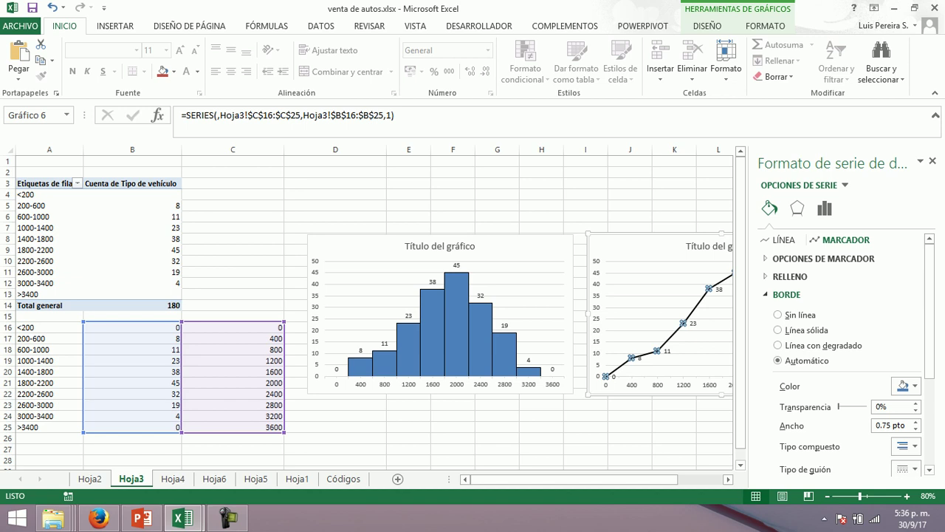
click(805, 258)
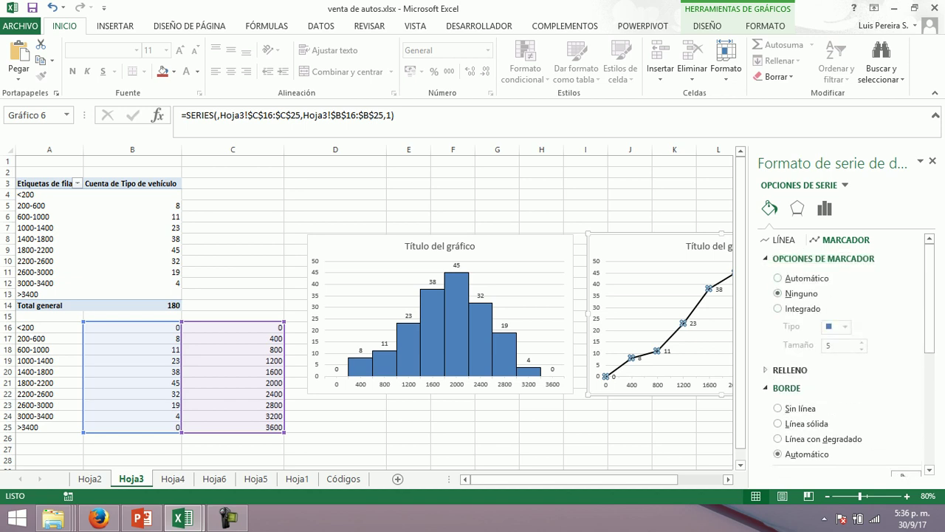
click(778, 308)
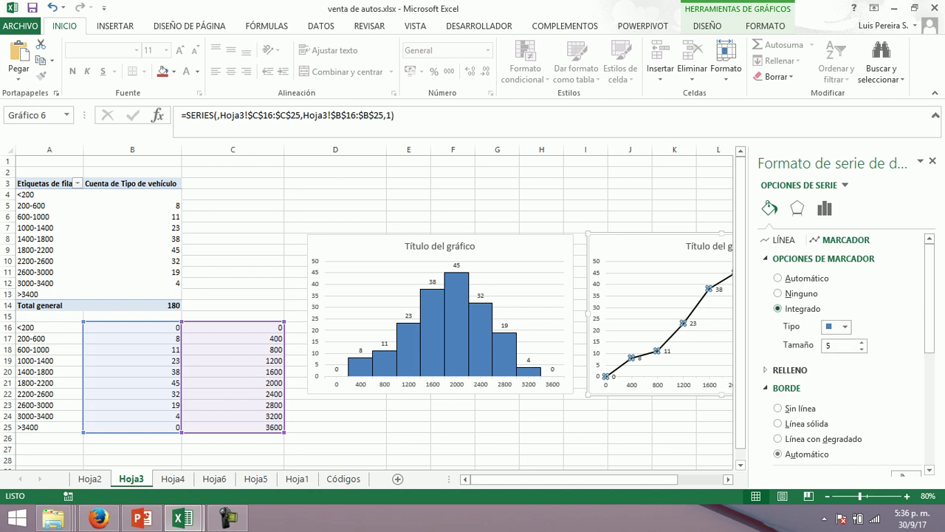
click(845, 325)
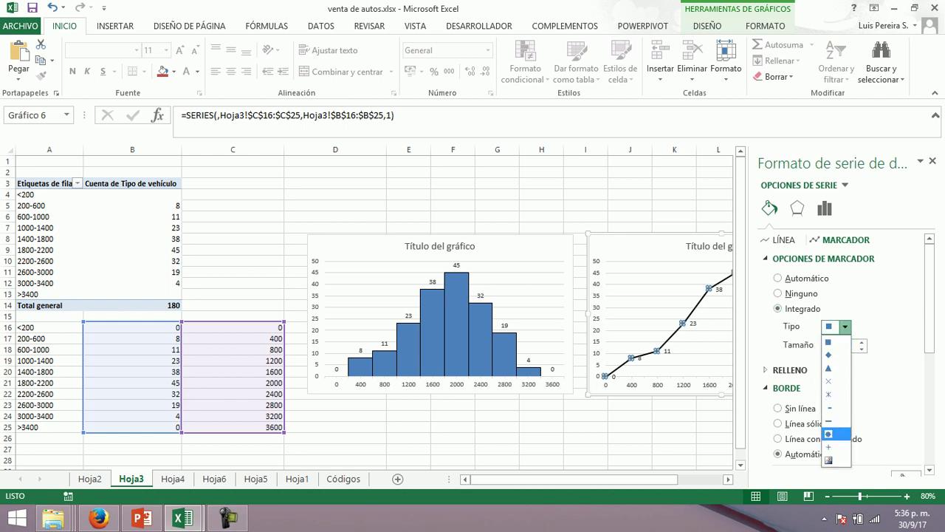
click(828, 434)
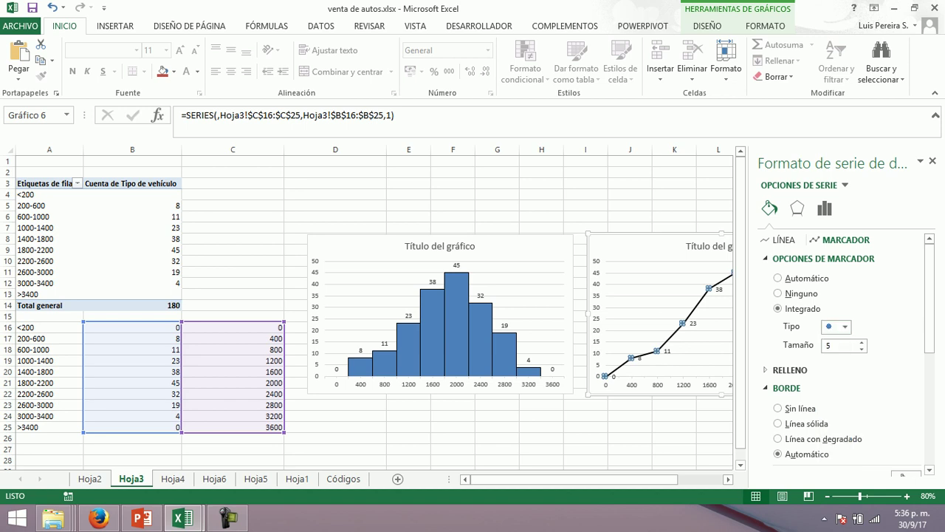
Set the size of the line series markers to 7 and finish formatting the series
click(862, 342)
click(862, 342)
mouse_move(709, 288)
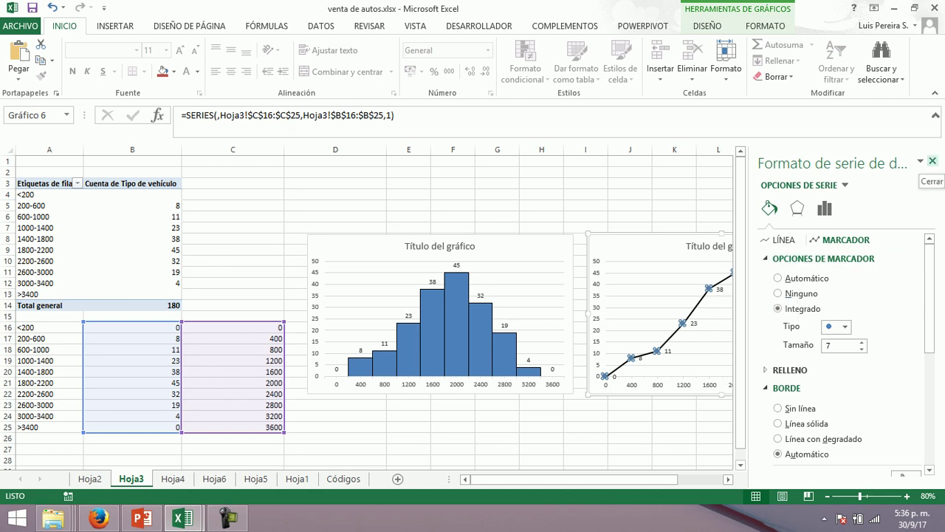
click(932, 161)
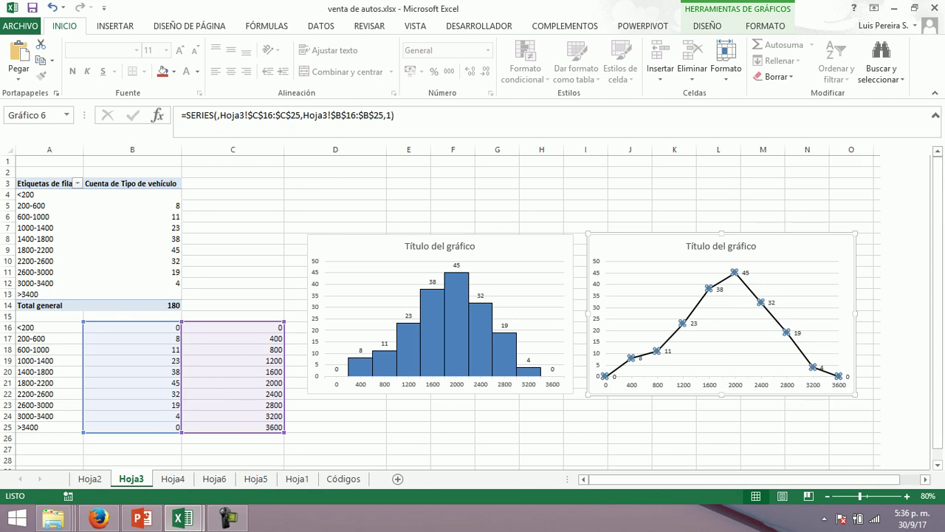
click(673, 206)
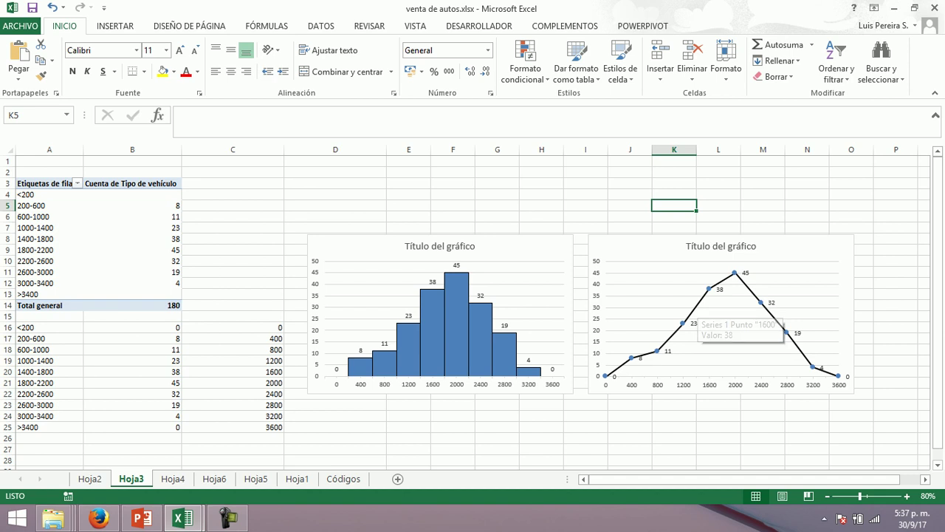
right_click(698, 305)
click(775, 434)
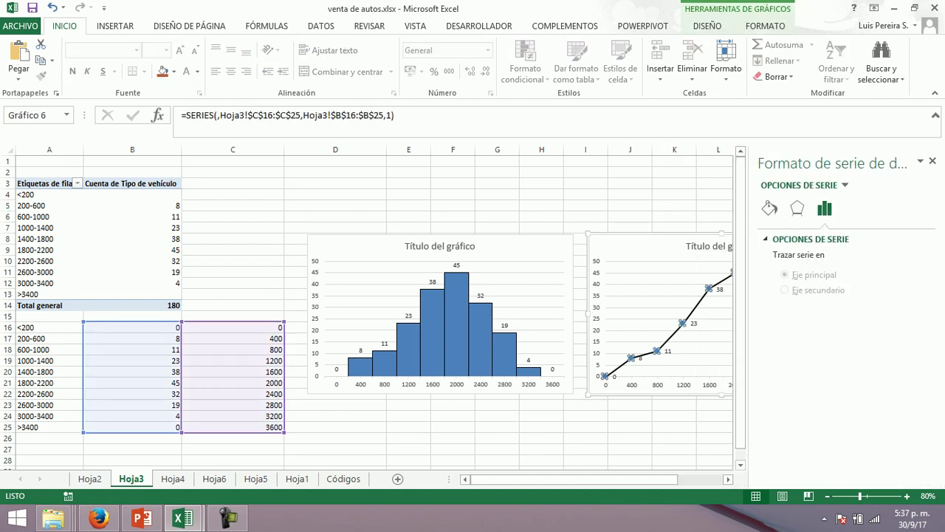
click(770, 208)
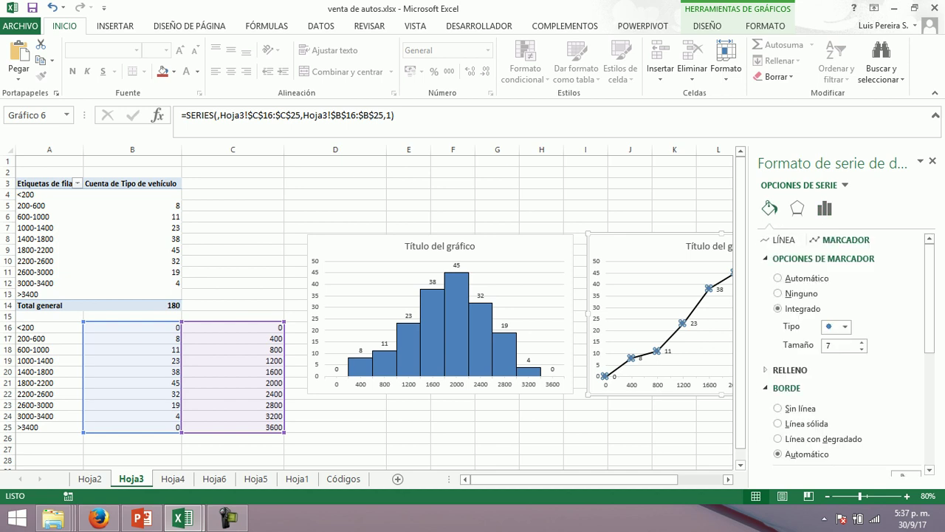
right_click(671, 336)
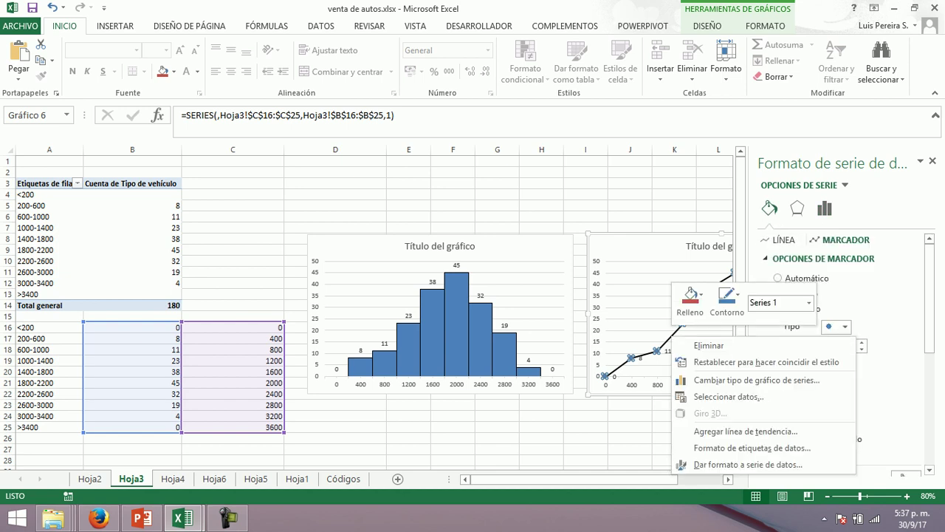
click(748, 465)
click(769, 209)
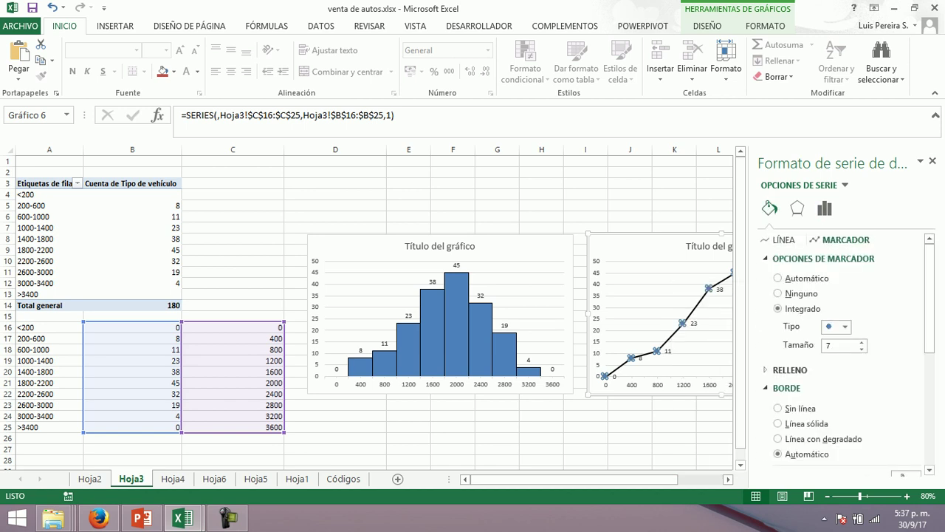
click(932, 161)
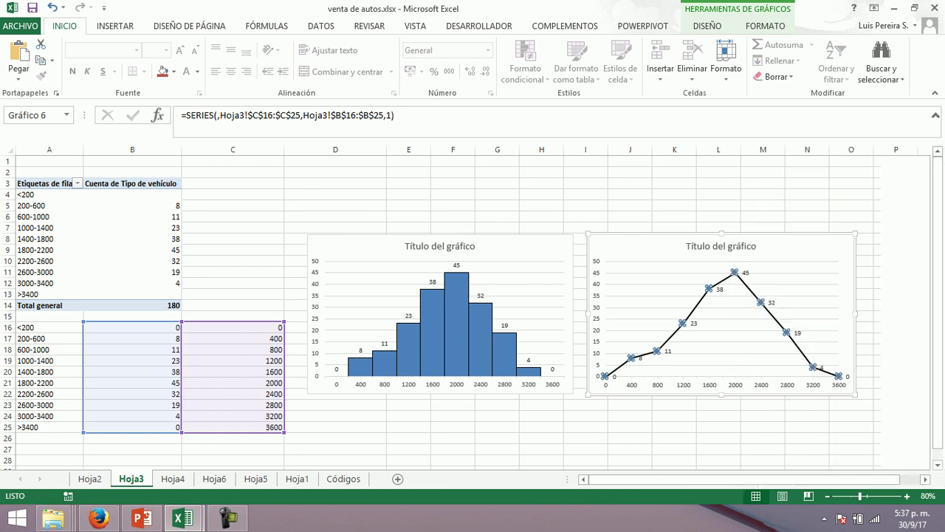
Set the line chart series' line to "Automático" so it takes the default blue, and finish formatting the series
click(673, 194)
right_click(697, 306)
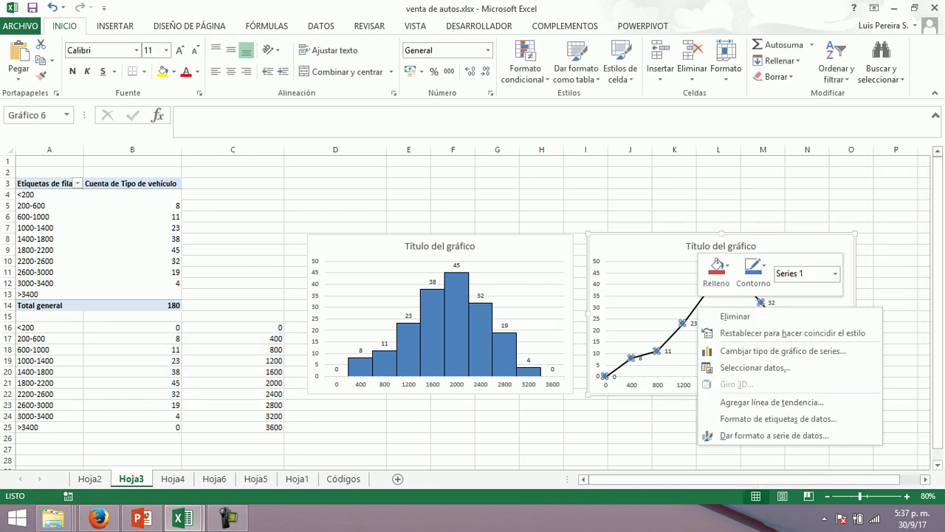
click(720, 436)
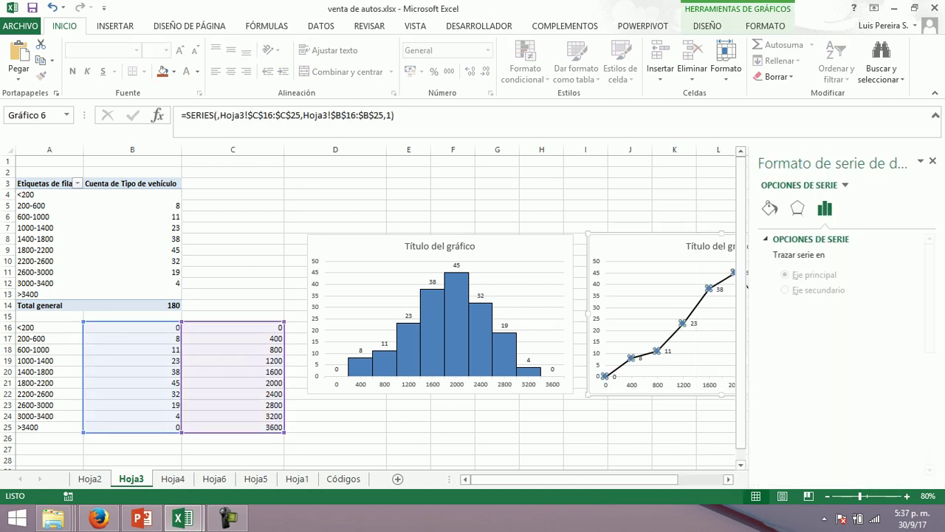
click(770, 209)
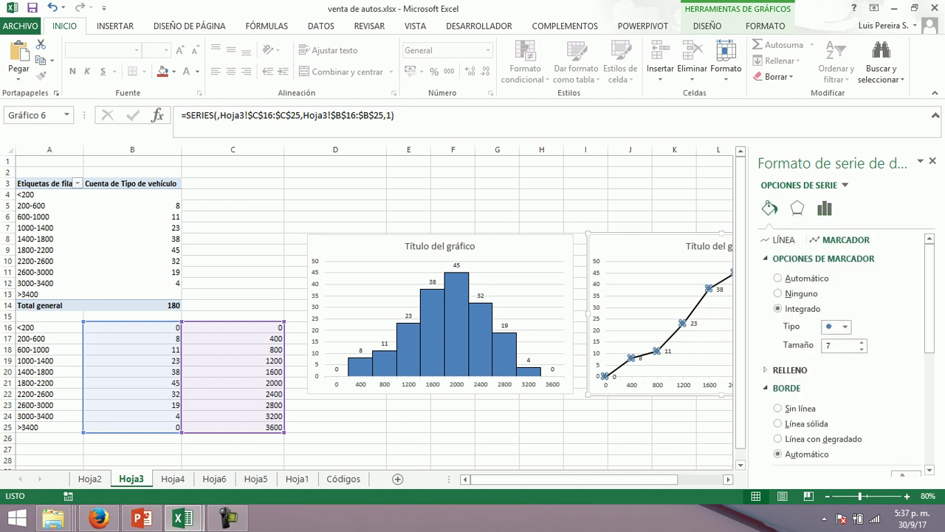
click(784, 240)
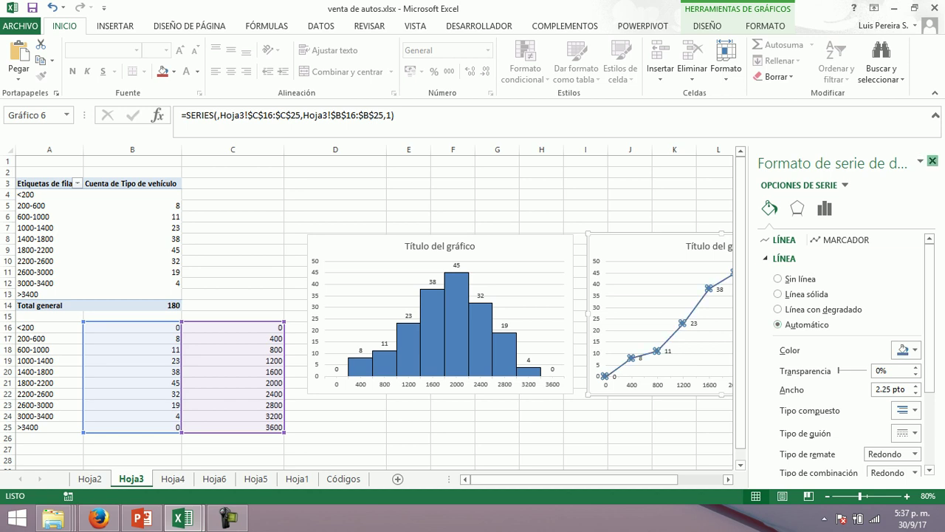
click(933, 161)
click(718, 205)
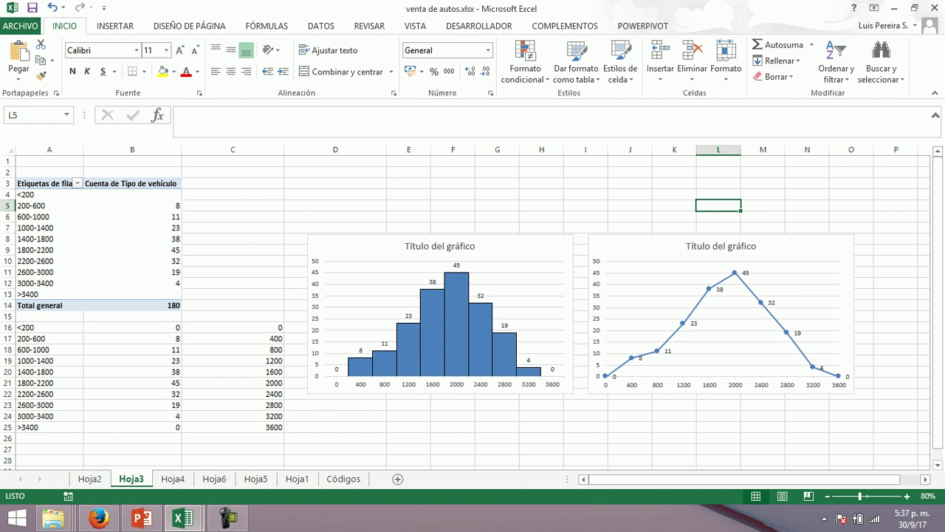
Place the line chart's data labels above the points (Encima)
click(745, 273)
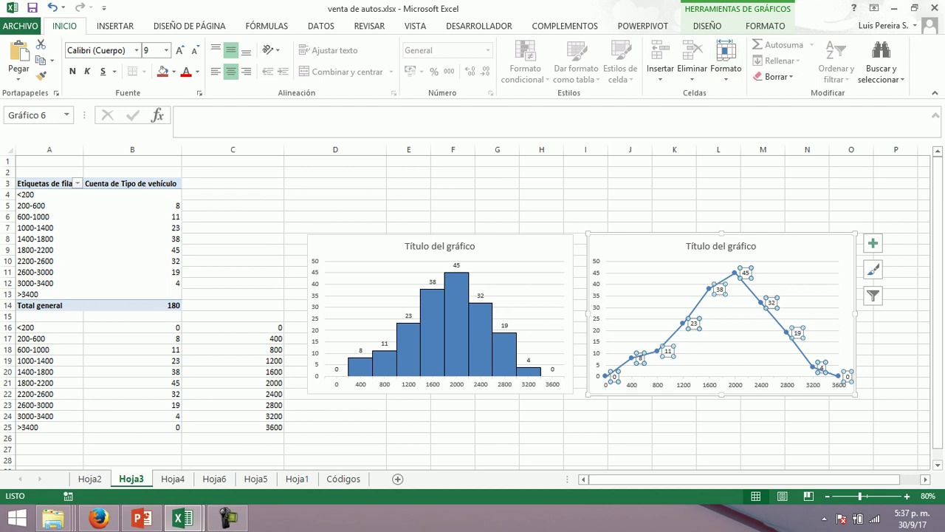
click(707, 26)
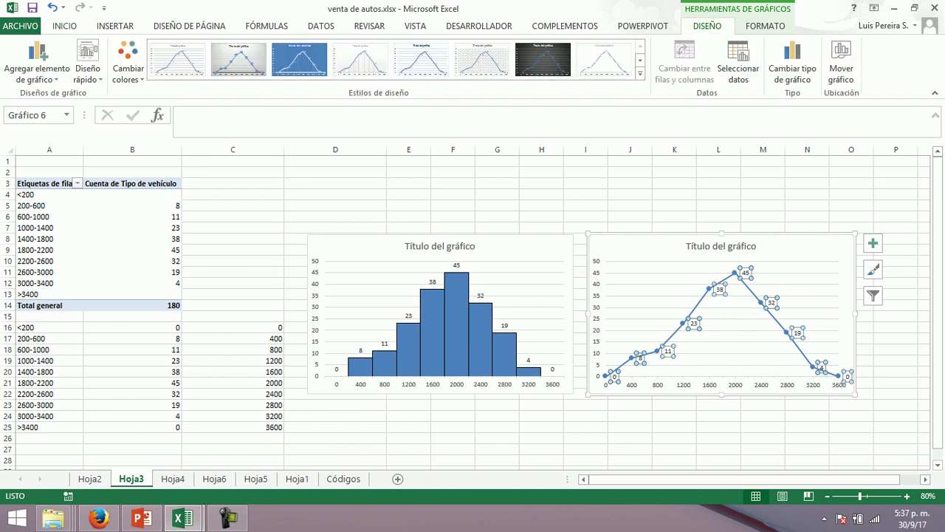
click(37, 59)
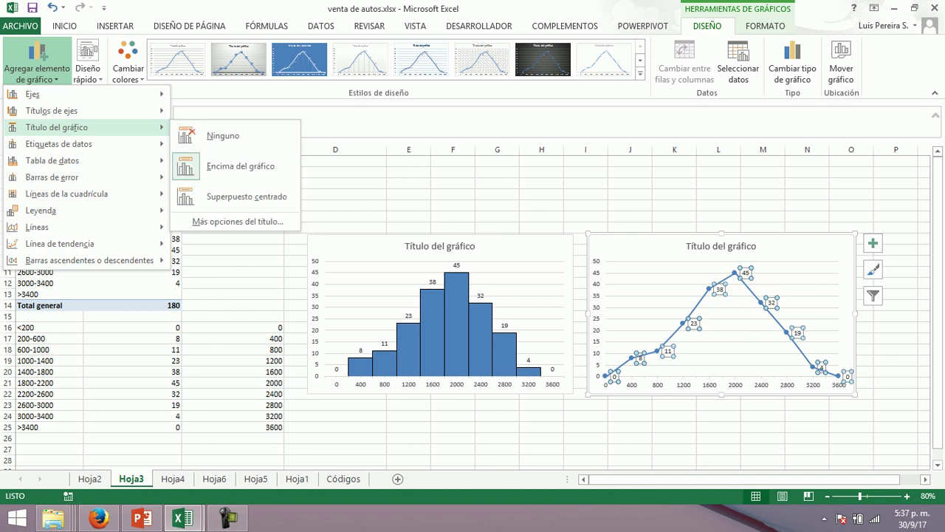
mouse_move(59, 144)
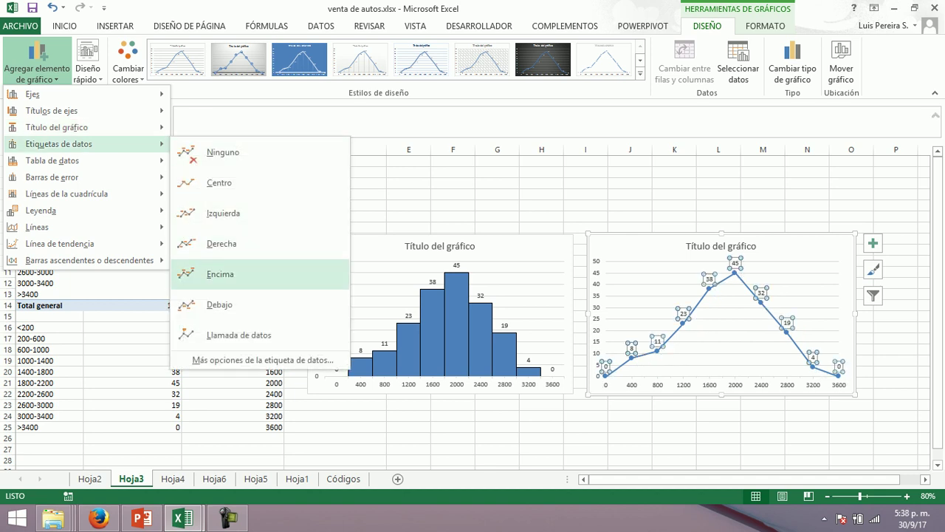
click(218, 274)
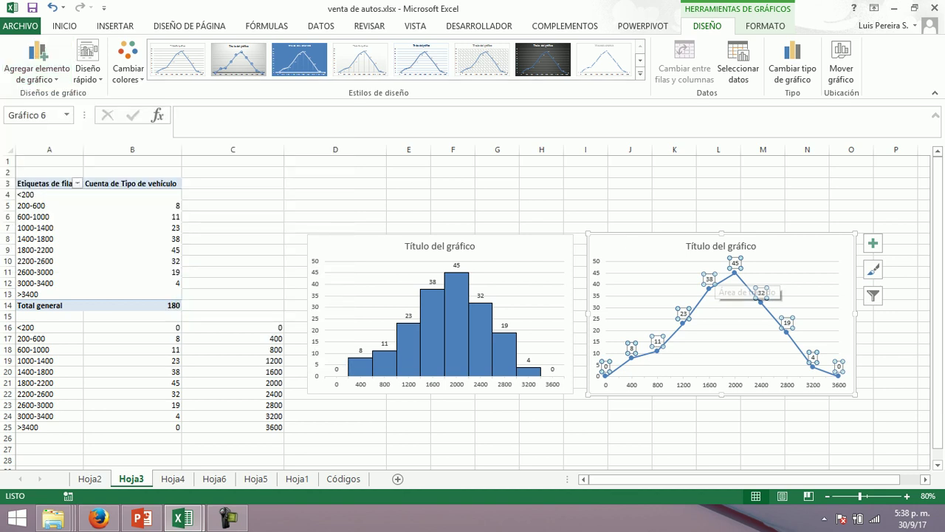
Review the content and position options of the line chart's data labels, and finish without changing them
right_click(709, 279)
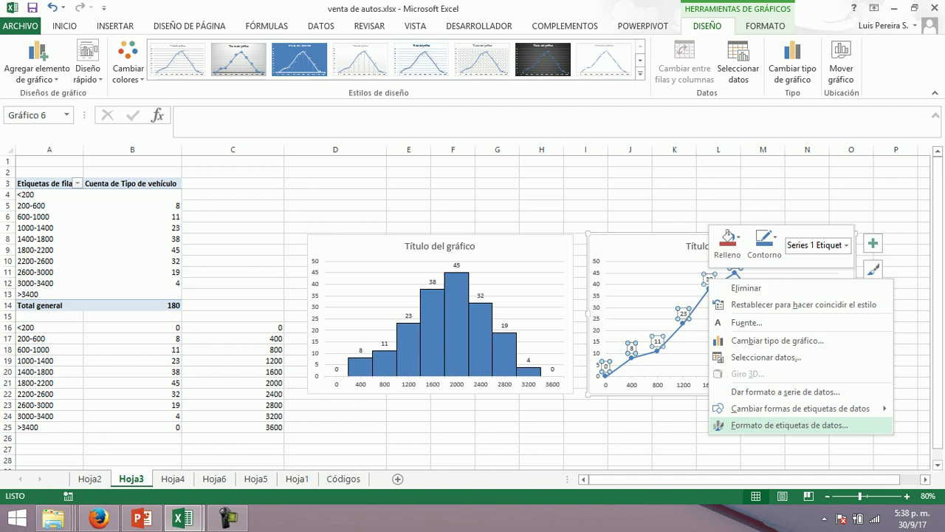
key(Escape)
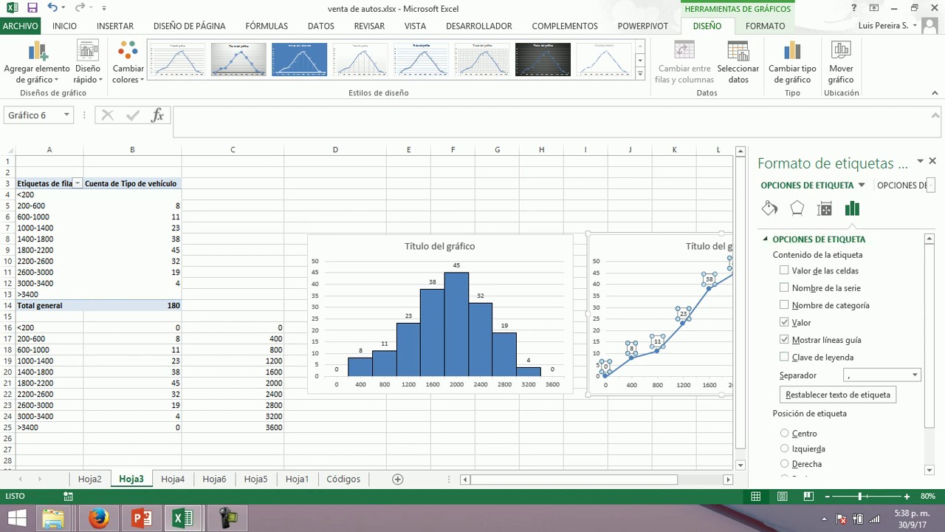
scroll(842, 355, down, 2)
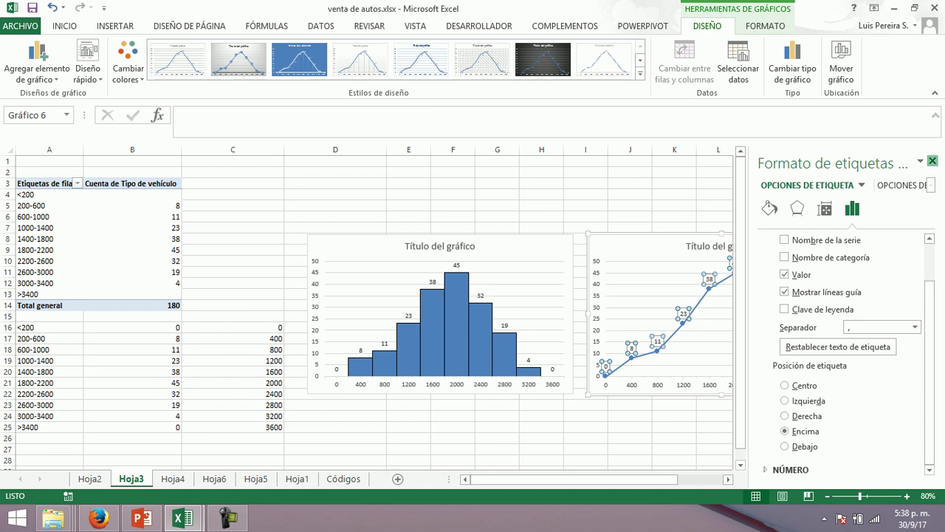
click(932, 161)
click(586, 183)
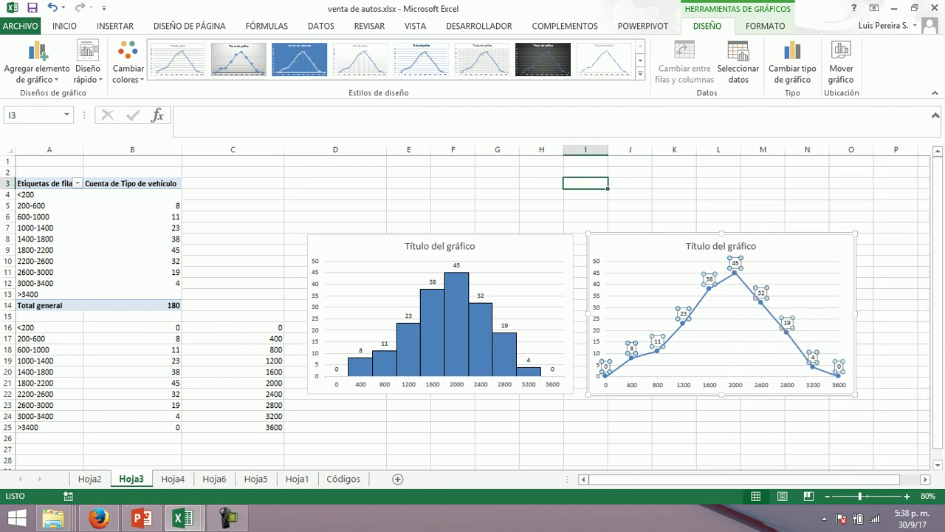
click(227, 518)
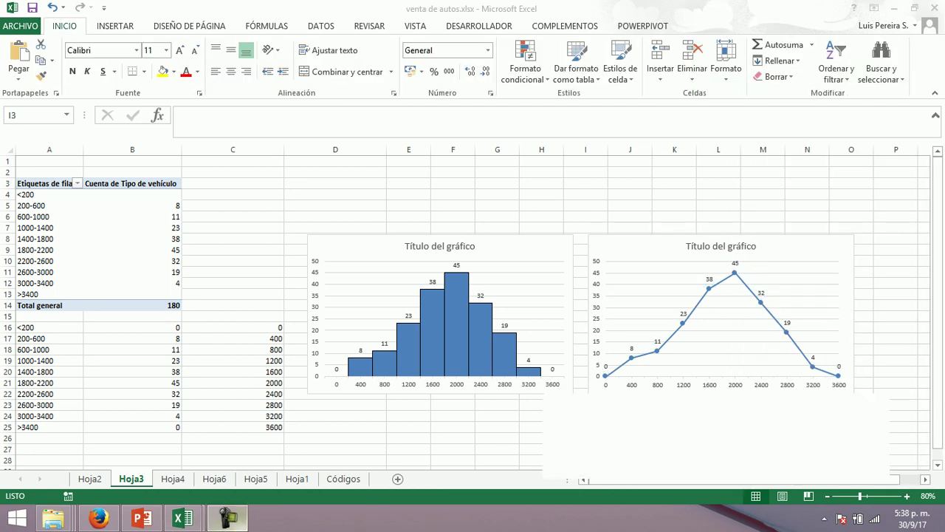
click(911, 456)
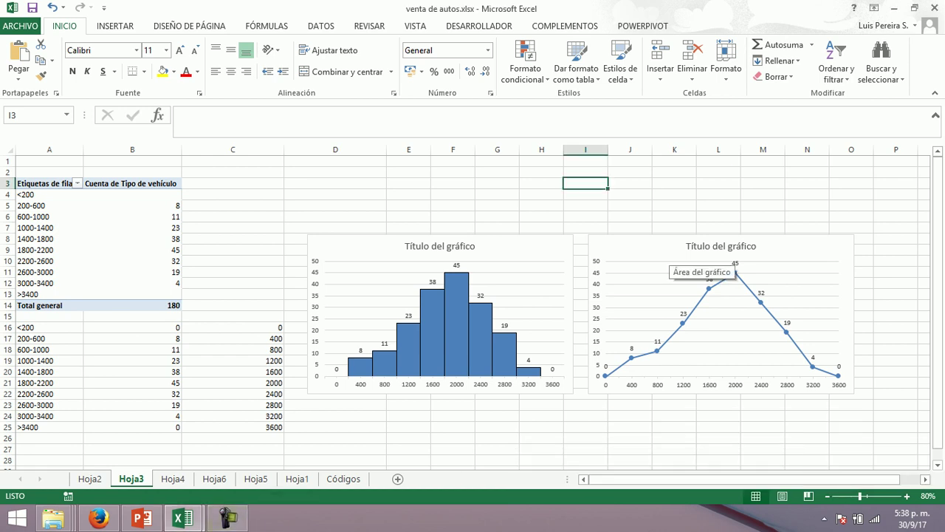
Replace the line chart beside the histogram with a new basic 2D line chart built from the frequencies in B16:B25
click(669, 257)
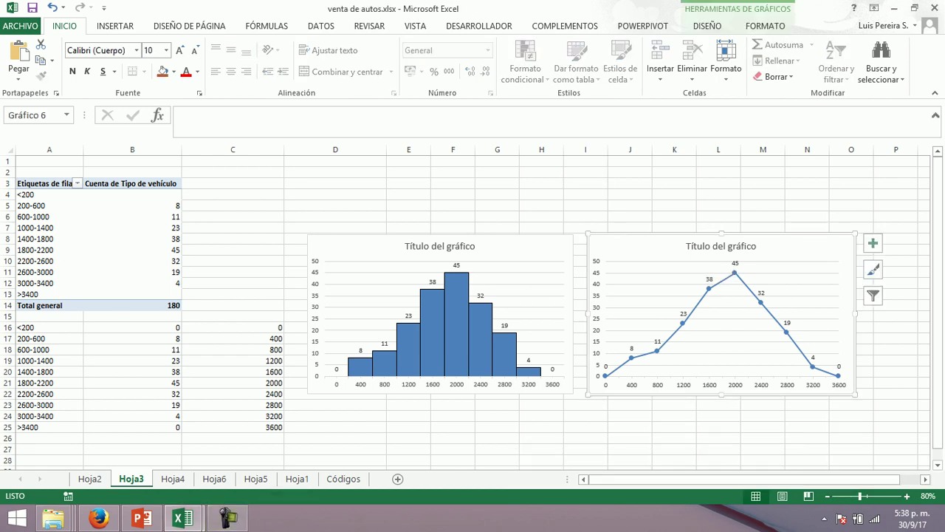
key(Delete)
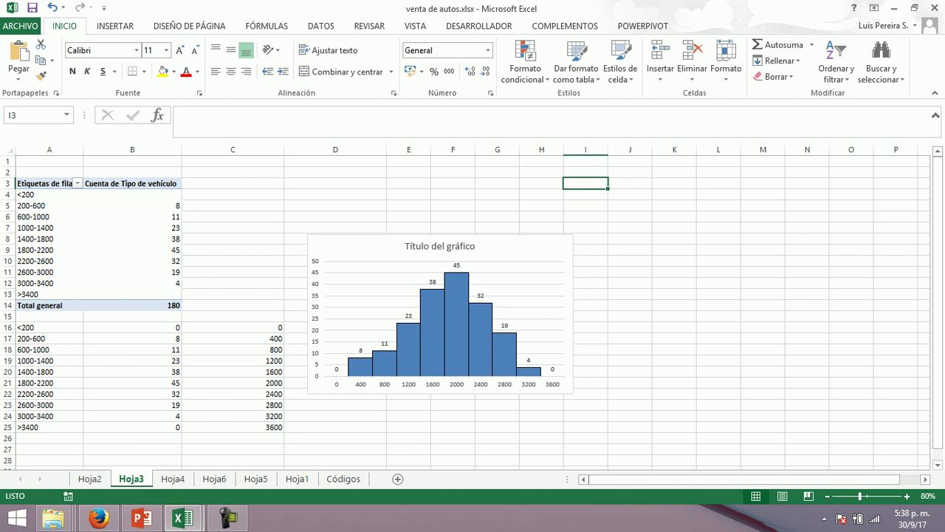
drag(174, 328, 174, 426)
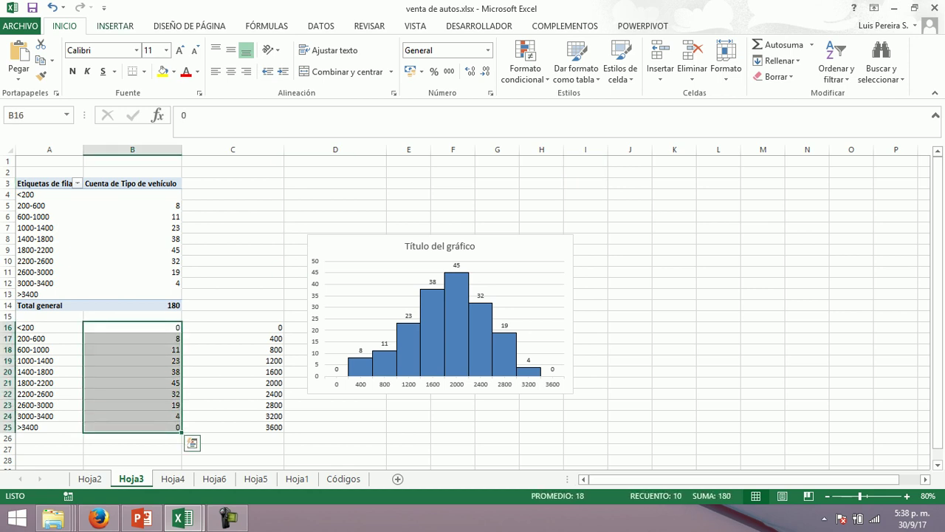
click(115, 25)
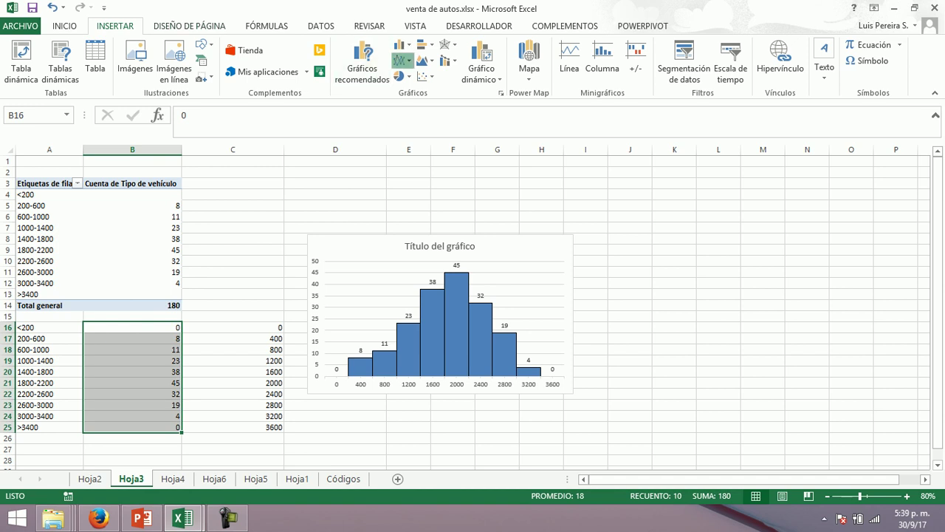
click(403, 59)
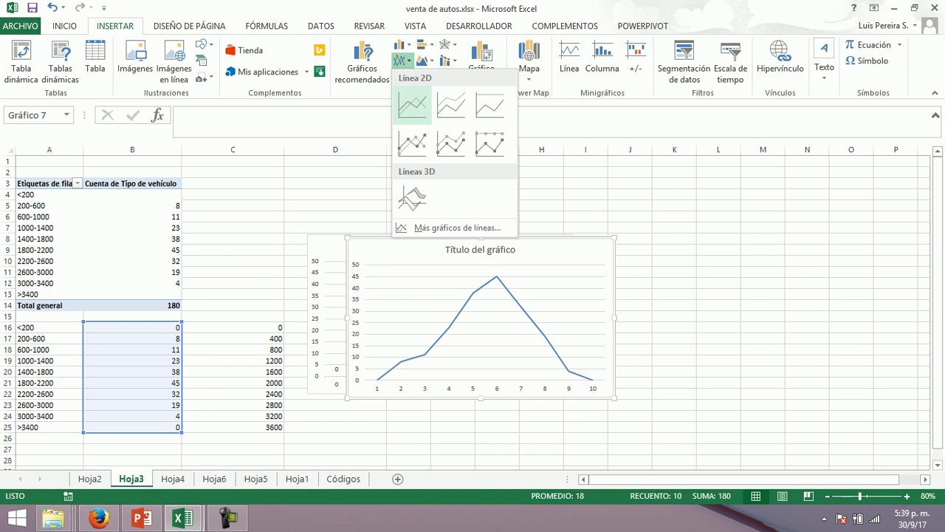
click(411, 105)
drag(554, 251, 802, 215)
drag(728, 283, 720, 285)
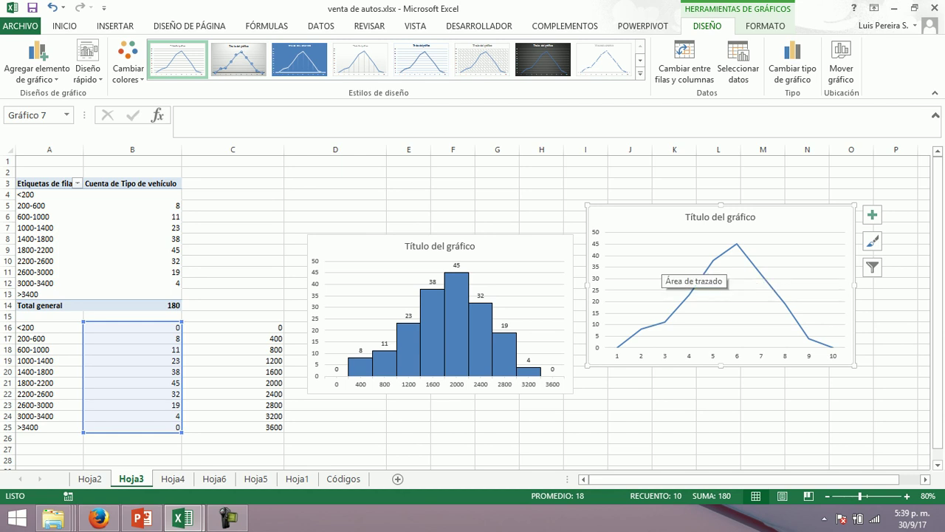
Set the new line chart's horizontal axis labels to the class midpoints in =Hoja3!$C$16:$C$25
right_click(663, 260)
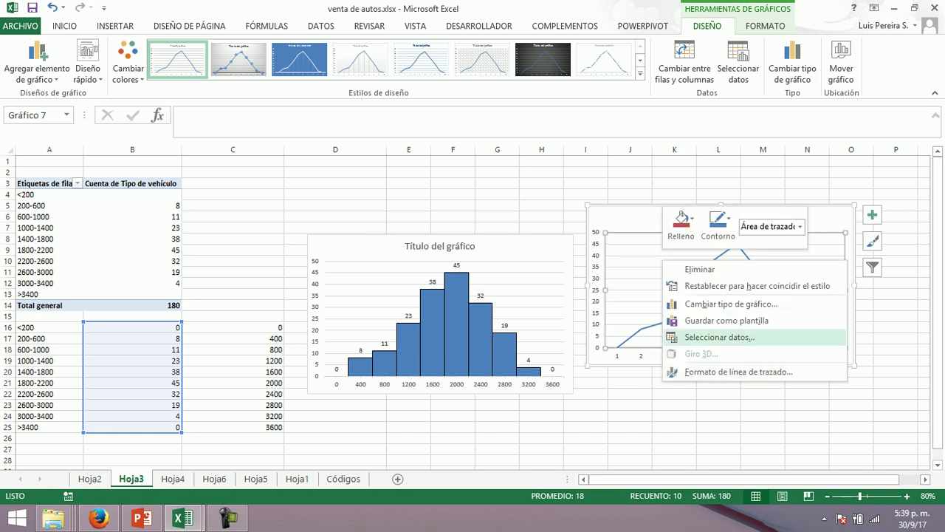
click(720, 337)
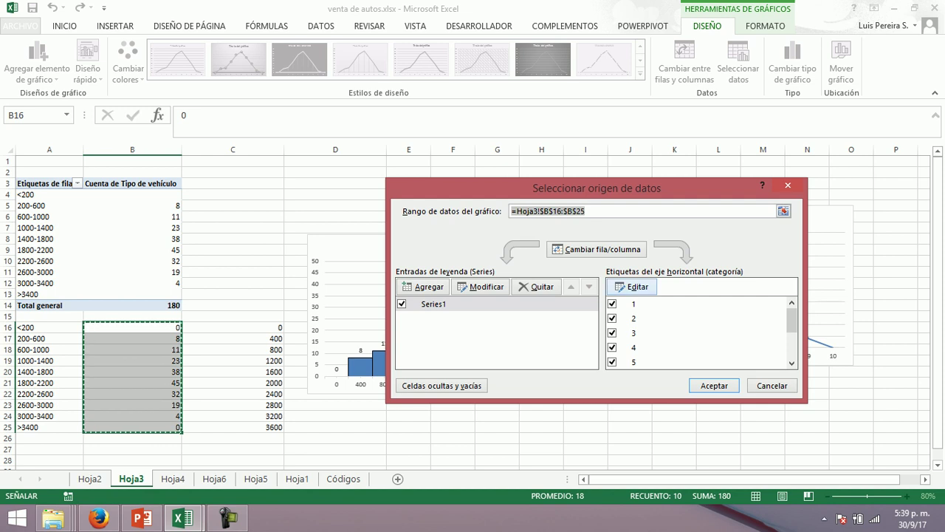
click(633, 287)
drag(273, 327, 279, 430)
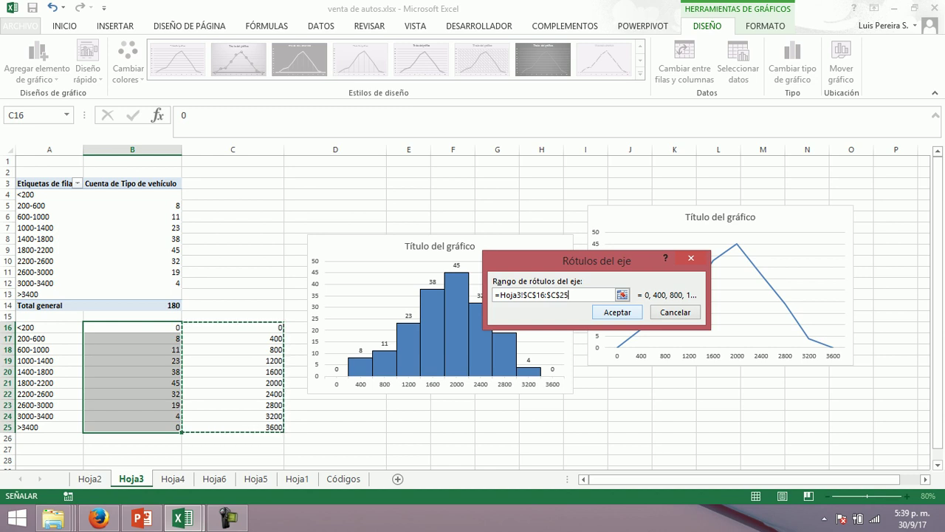
key(Return)
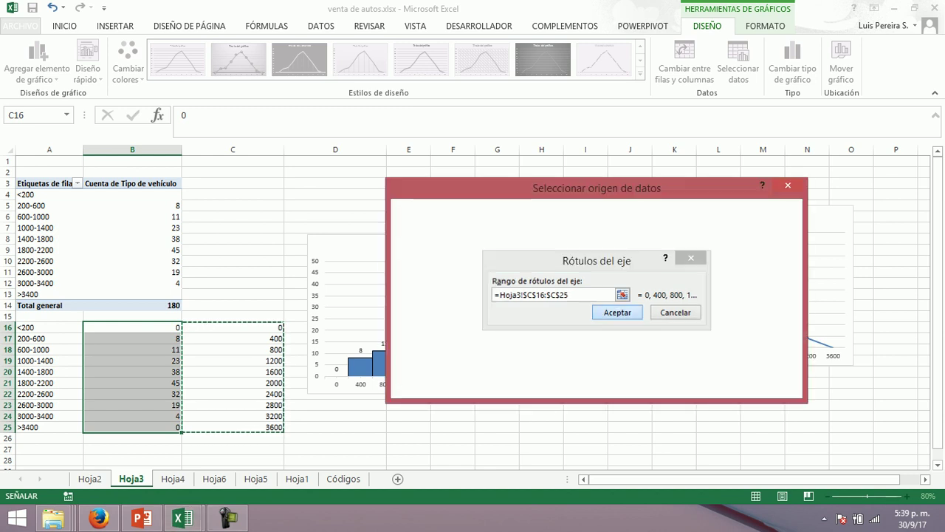
key(Return)
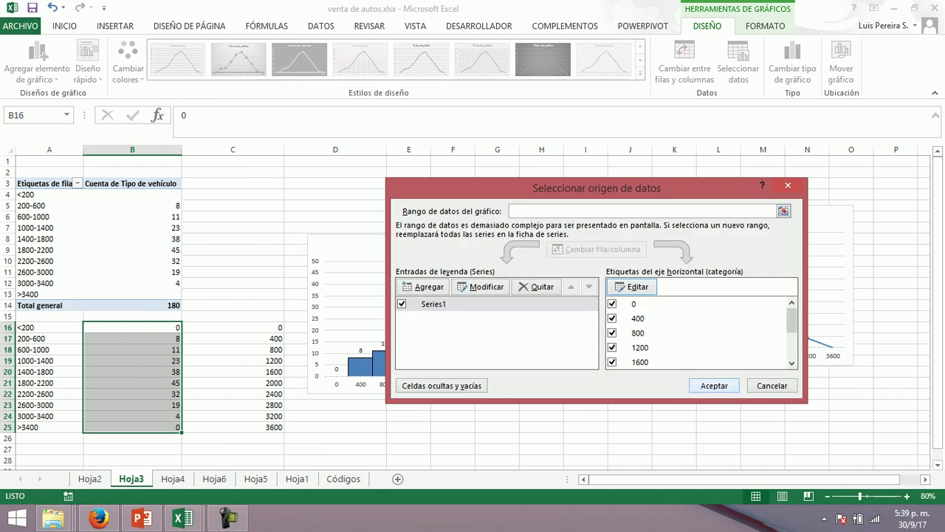
key(Return)
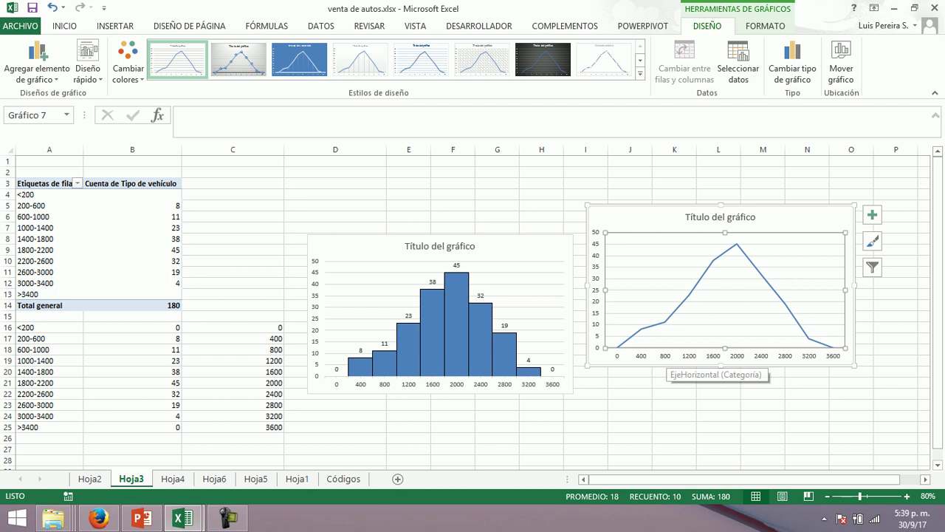
Move the new line chart down so it lines up with the histogram
mouse_move(665, 323)
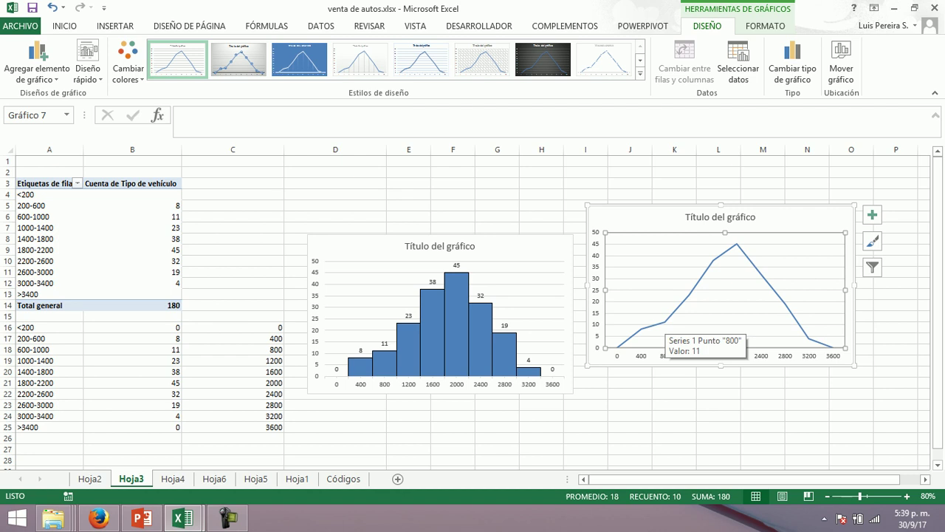
key(Escape)
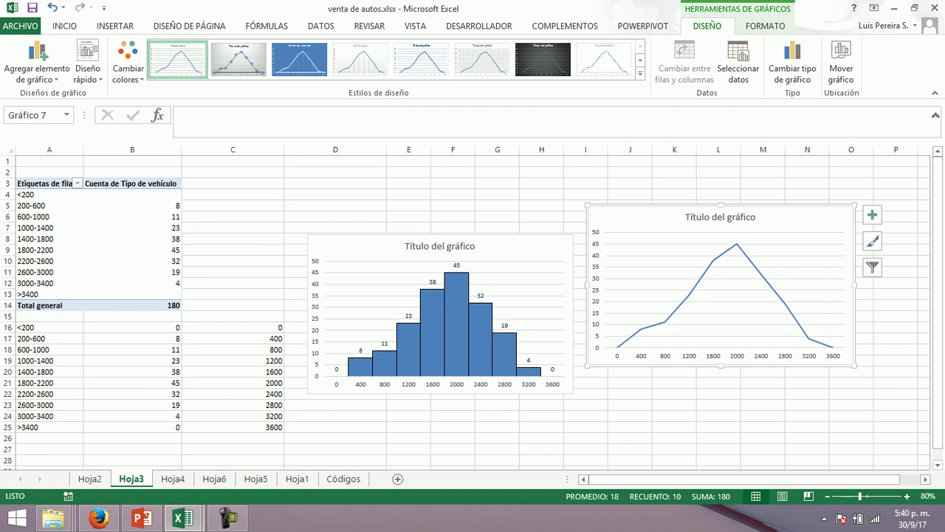
drag(624, 203, 615, 237)
click(623, 208)
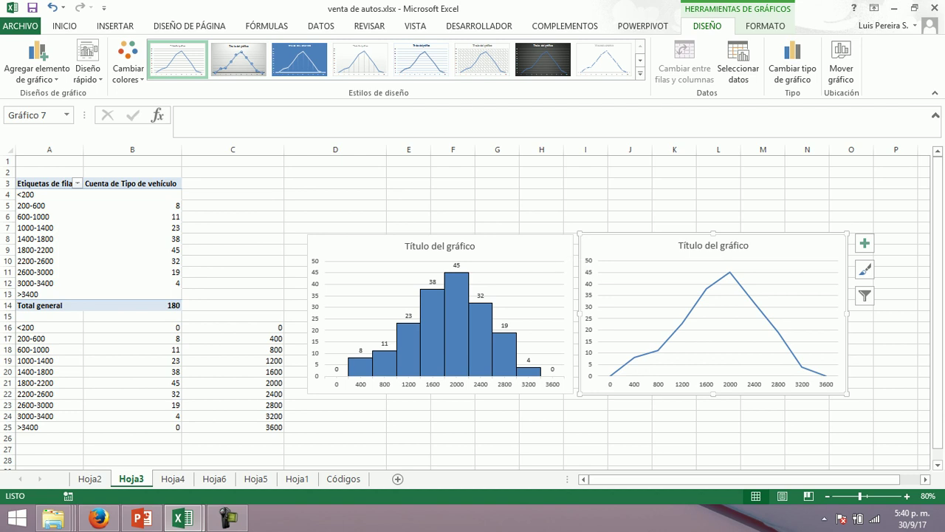
Switch to PowerPoint to compare with the frequency polygon on slide 18, return to the Excel workbook and deselect the chart
click(141, 518)
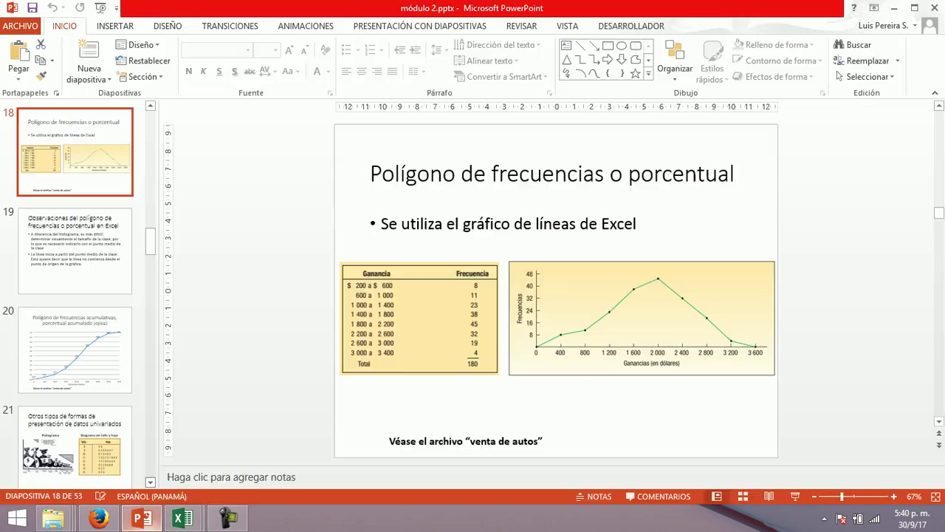
key(alt+Tab)
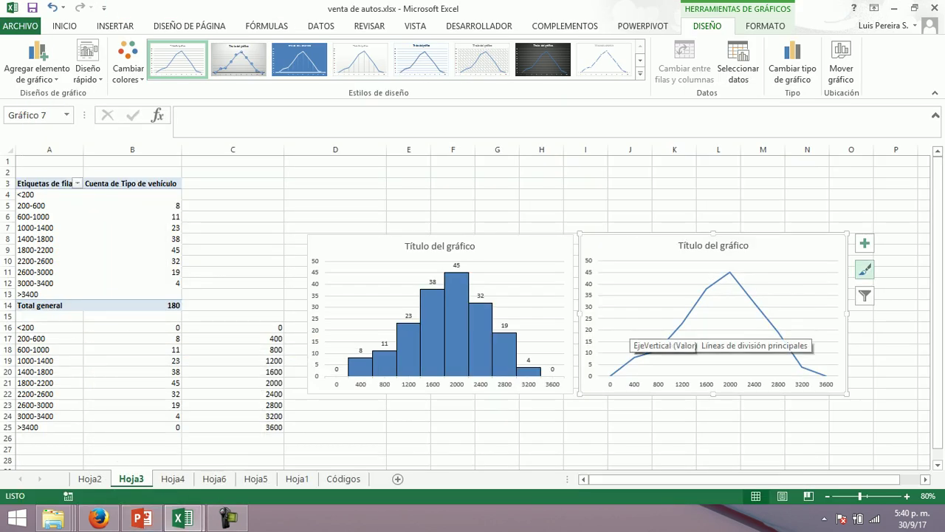
click(674, 194)
key(Escape)
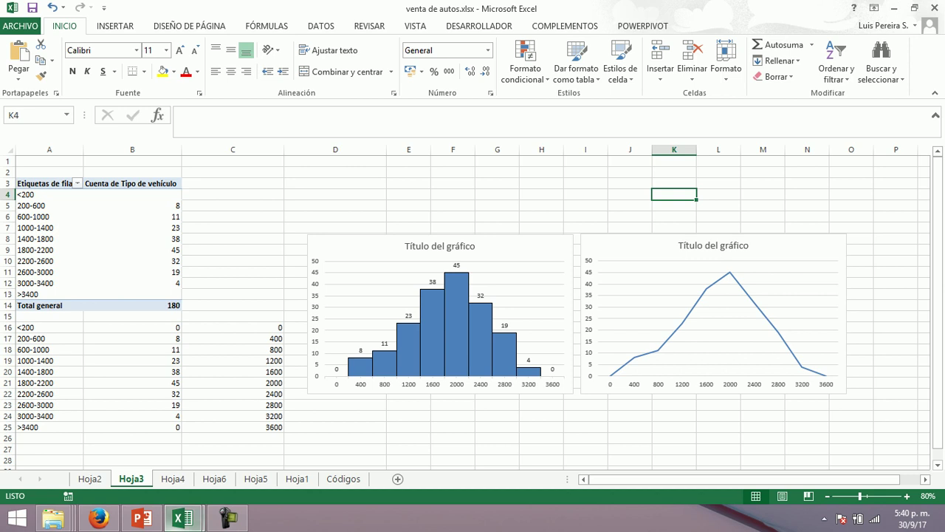
Switch to PowerPoint, view the population pyramid on slide 30 as a slide show, and return to the line chart in the Excel workbook
click(141, 518)
mouse_move(185, 517)
scroll(75, 295, down, 7)
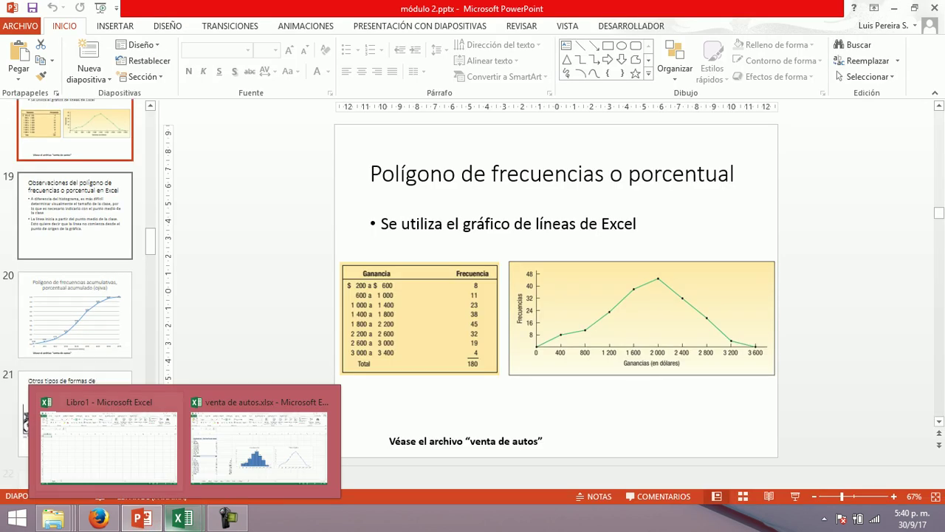
scroll(75, 295, down, 3)
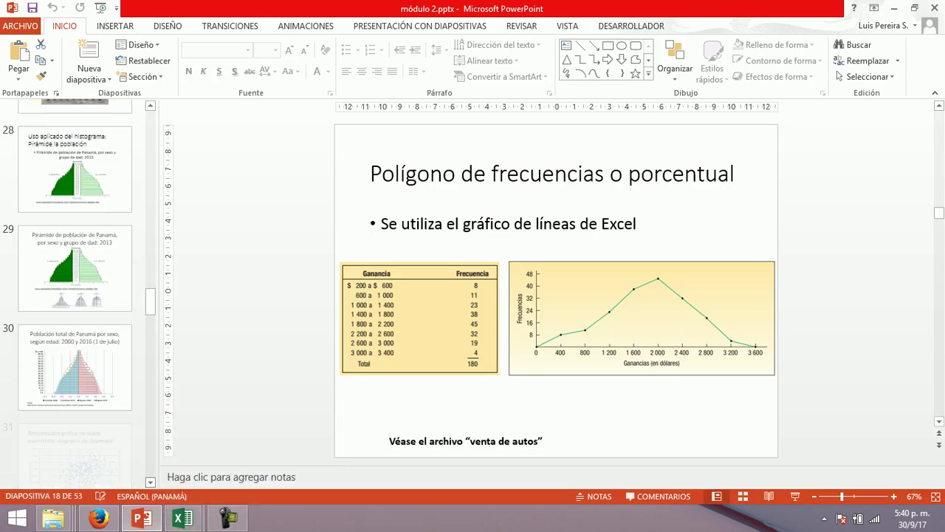
click(74, 342)
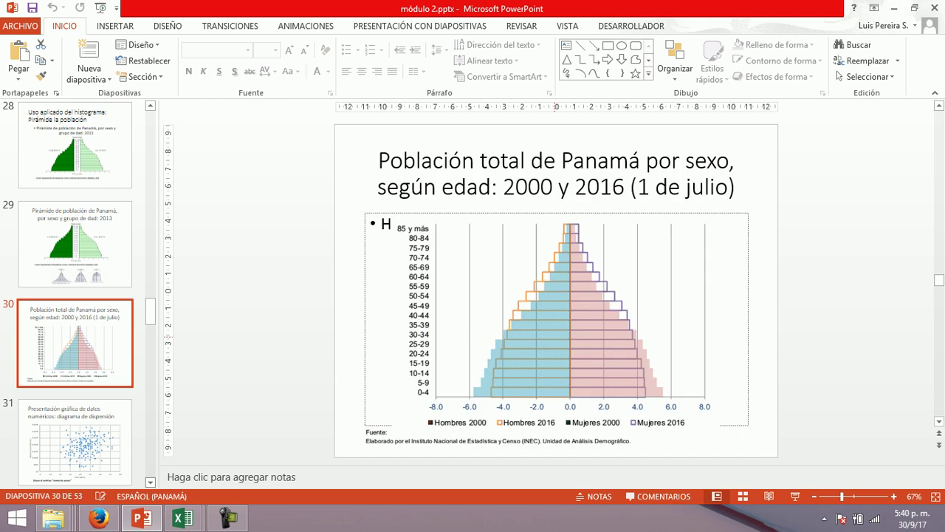
click(795, 496)
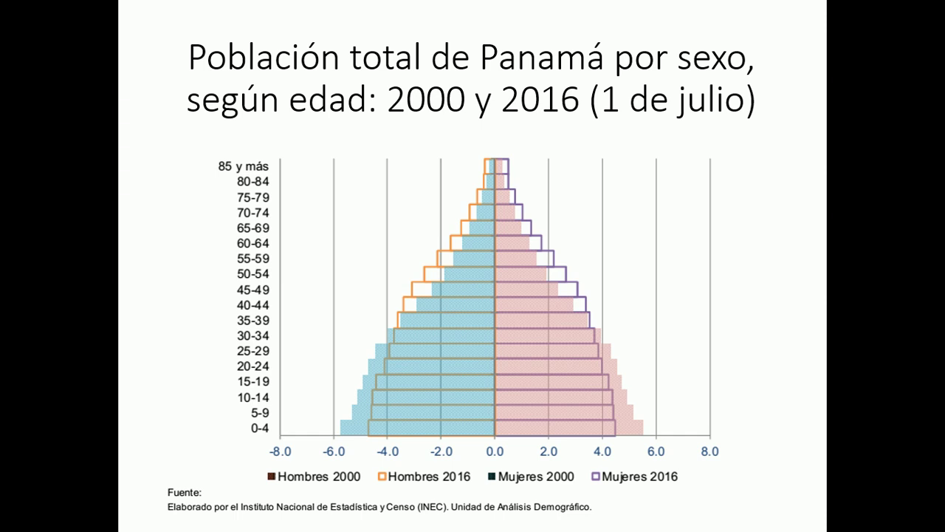
key(Escape)
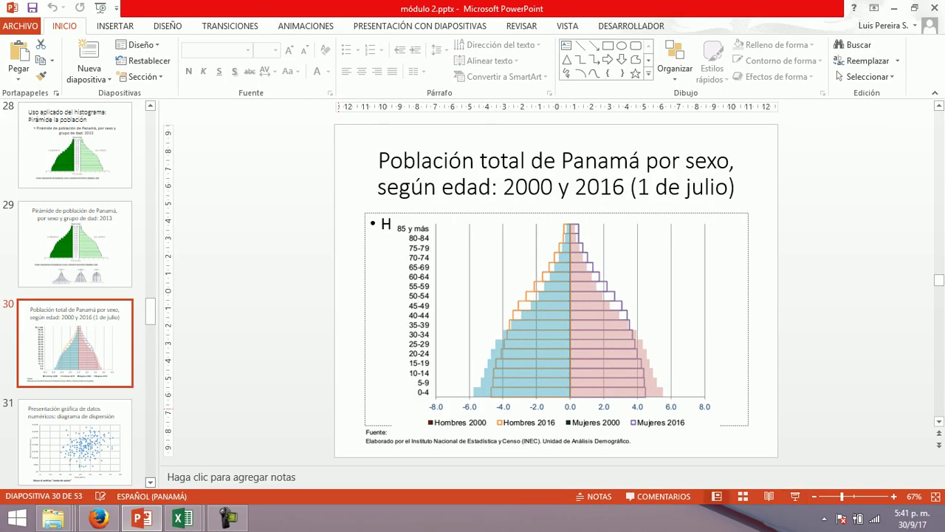
mouse_move(184, 517)
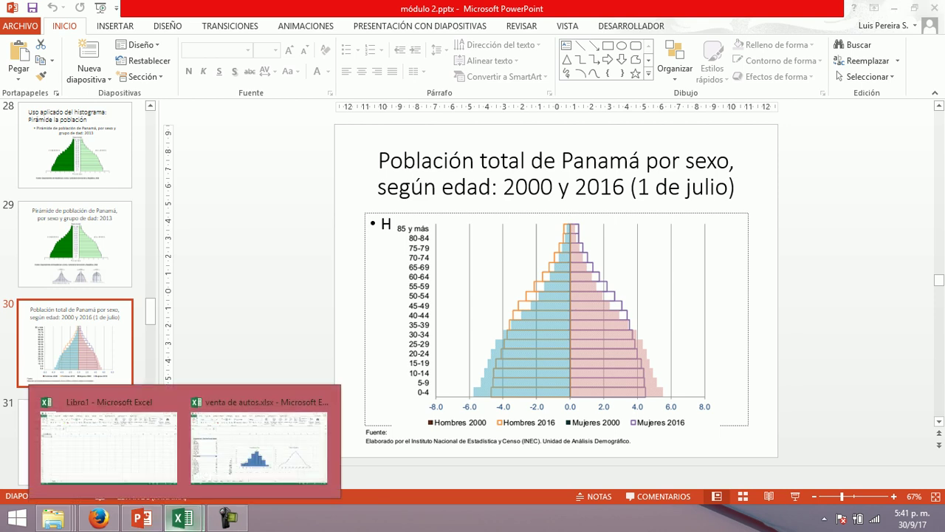
click(259, 443)
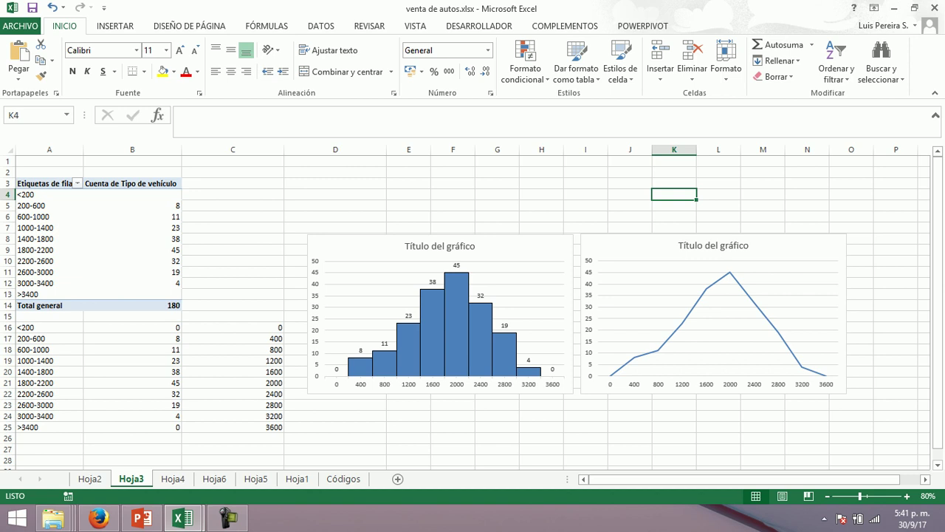
click(634, 251)
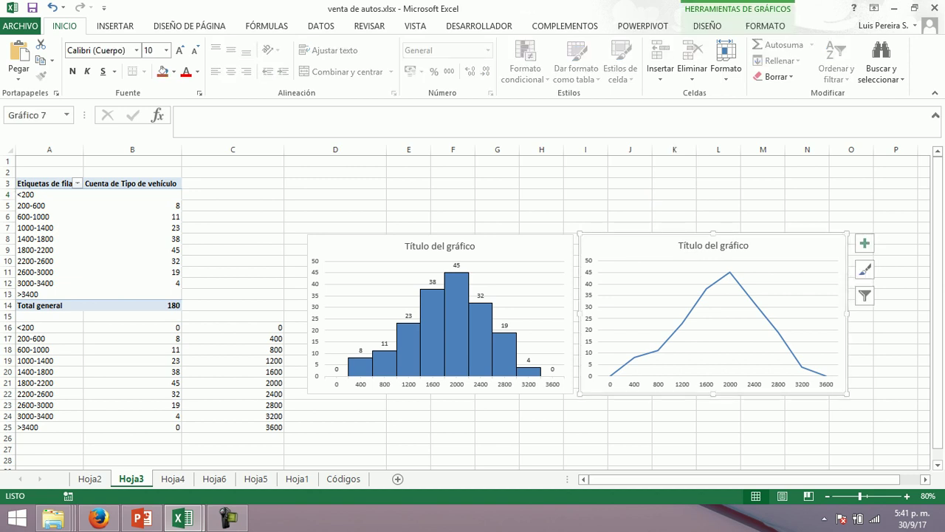
Switch to PowerPoint to examine the cumulative frequency polygon (ojiva) on slide 20, and return to the Excel workbook venta de autos.xlsx
click(142, 518)
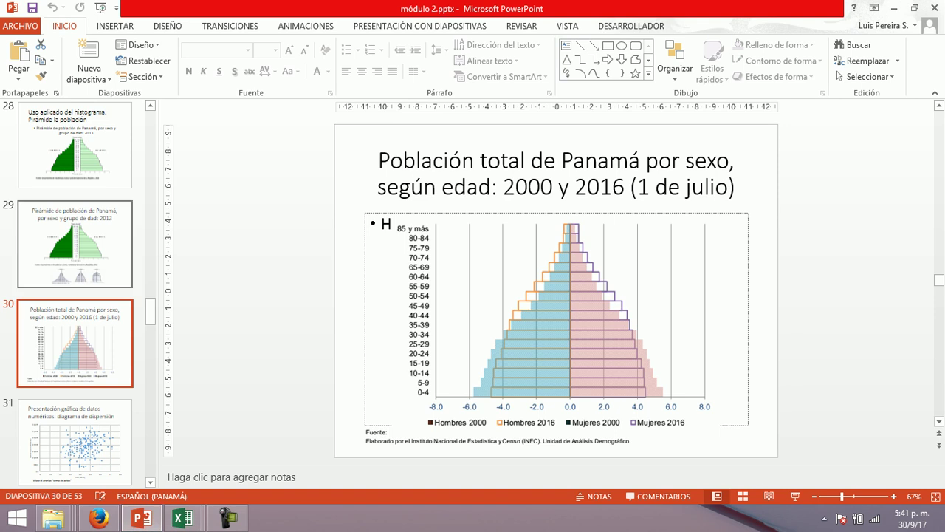
scroll(74, 296, up, 10)
scroll(74, 295, up, 2)
scroll(74, 296, down, 1)
scroll(66, 292, down, 3)
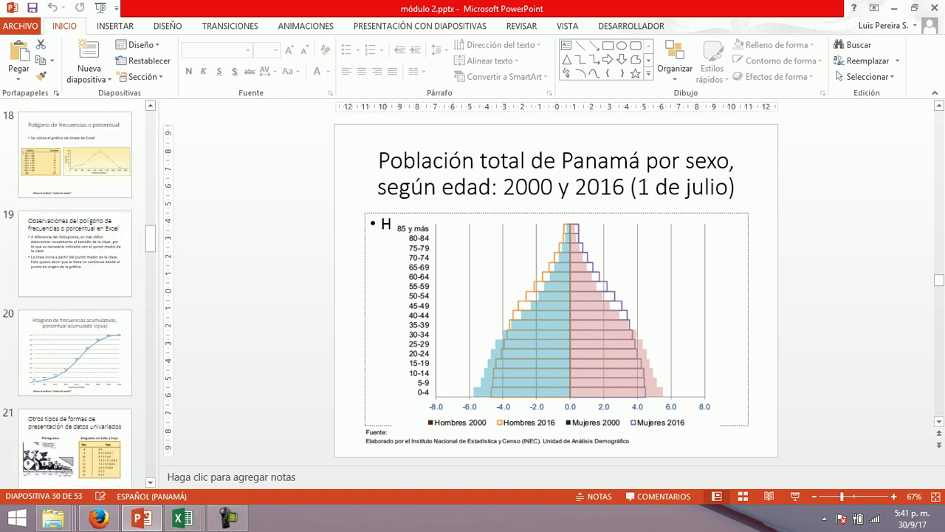
click(73, 351)
scroll(74, 351, down, 1)
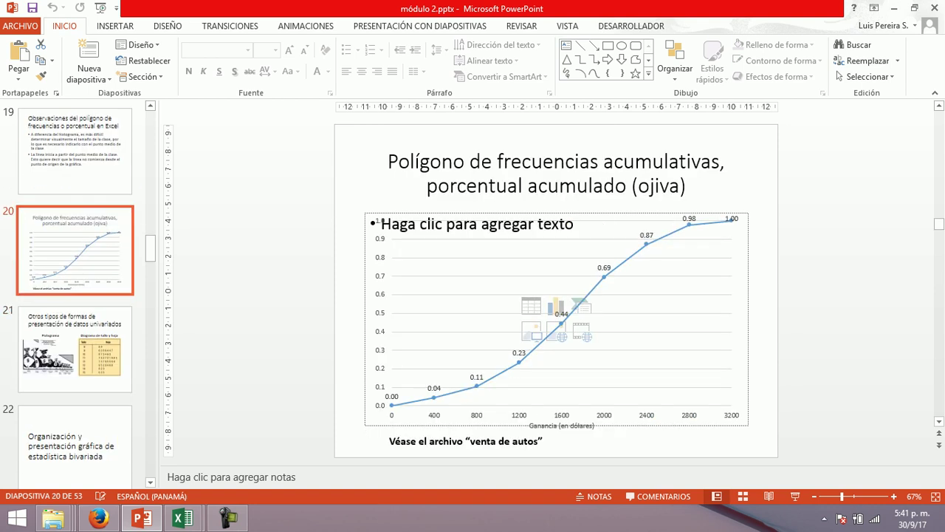
click(227, 518)
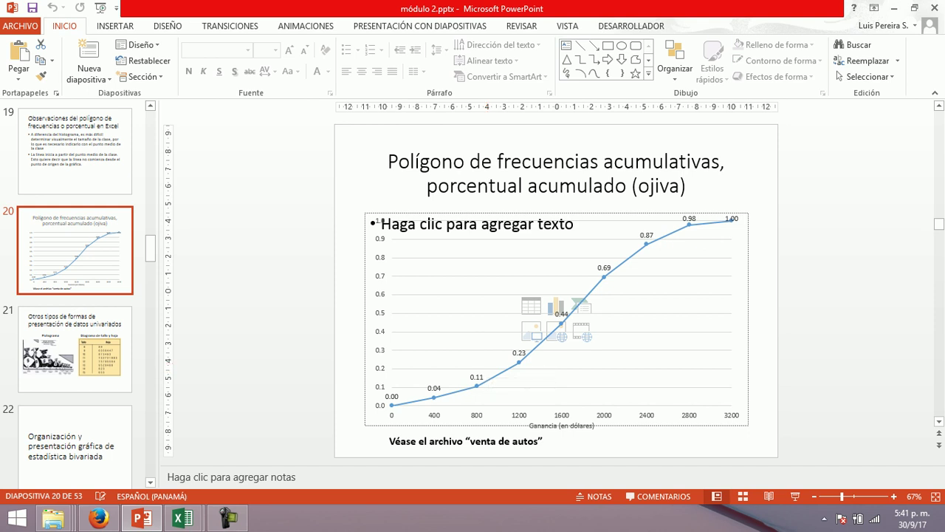
click(259, 443)
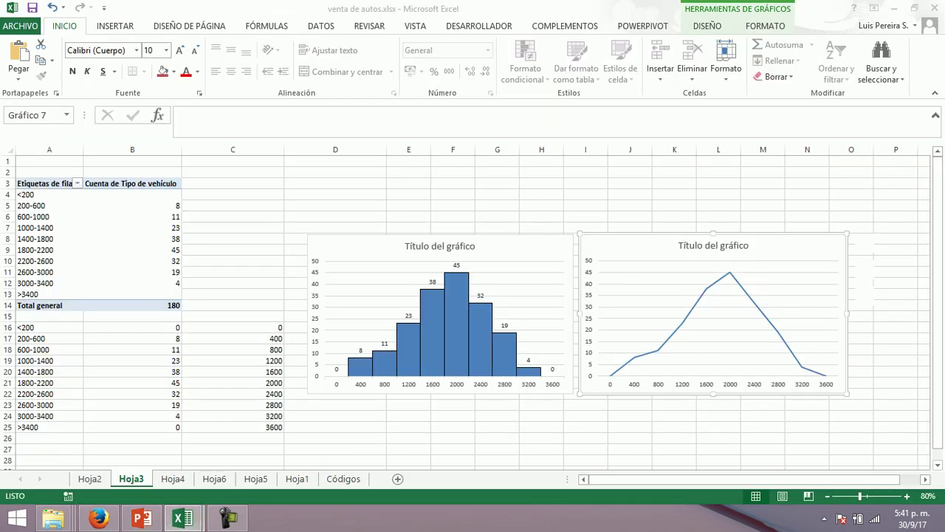
Move the histogram and the line chart up and to the right, keeping them side by side starting near row 3 and column E
drag(369, 247, 429, 189)
click(713, 245)
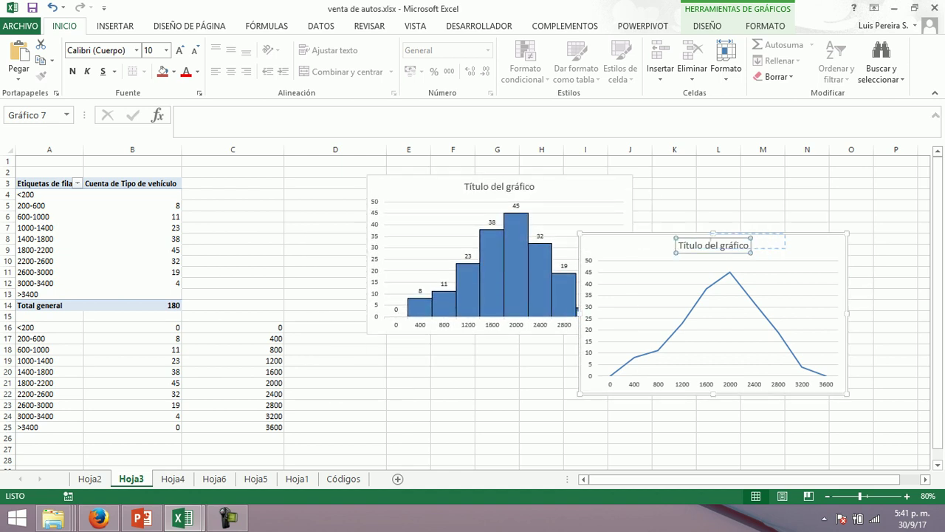
click(649, 248)
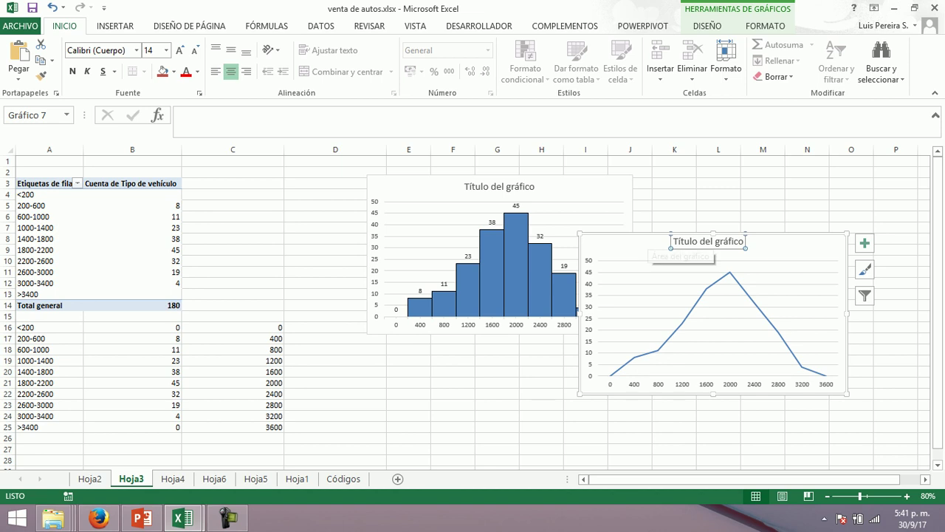
click(53, 8)
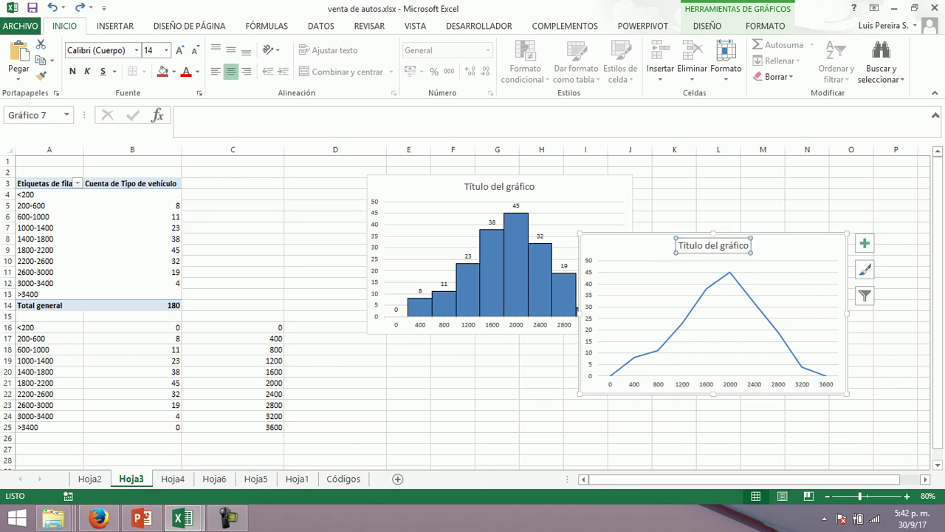
drag(648, 249, 666, 234)
drag(732, 228, 795, 186)
drag(590, 187, 613, 190)
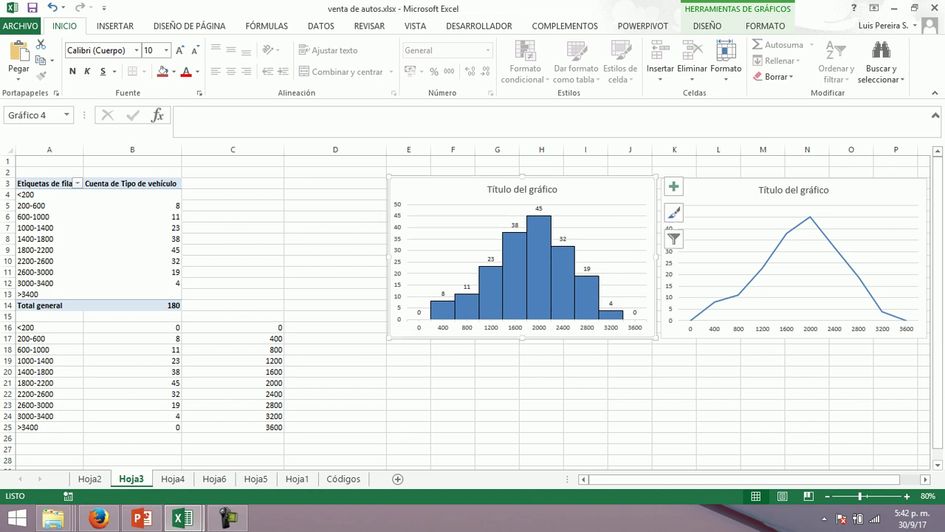
Add the Tipo de vehículo field to the pivot table's values a second time
click(133, 206)
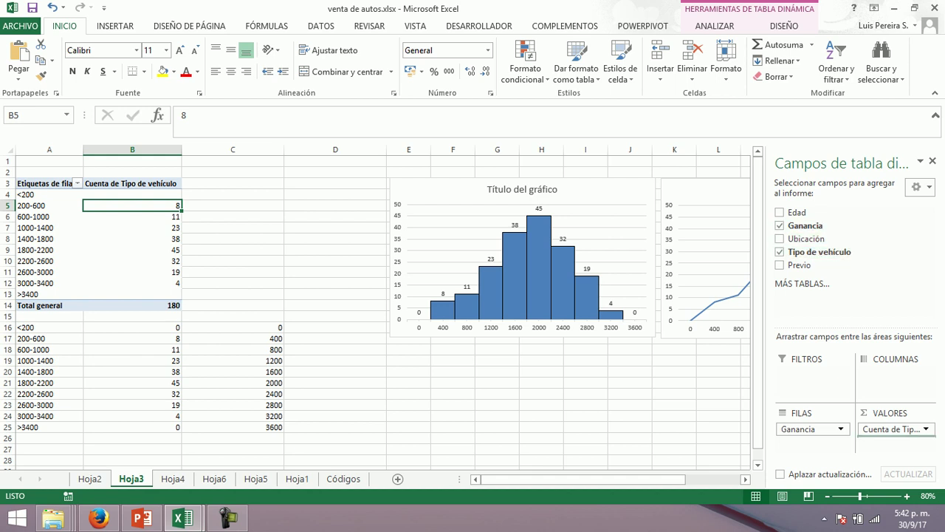
drag(819, 252, 896, 437)
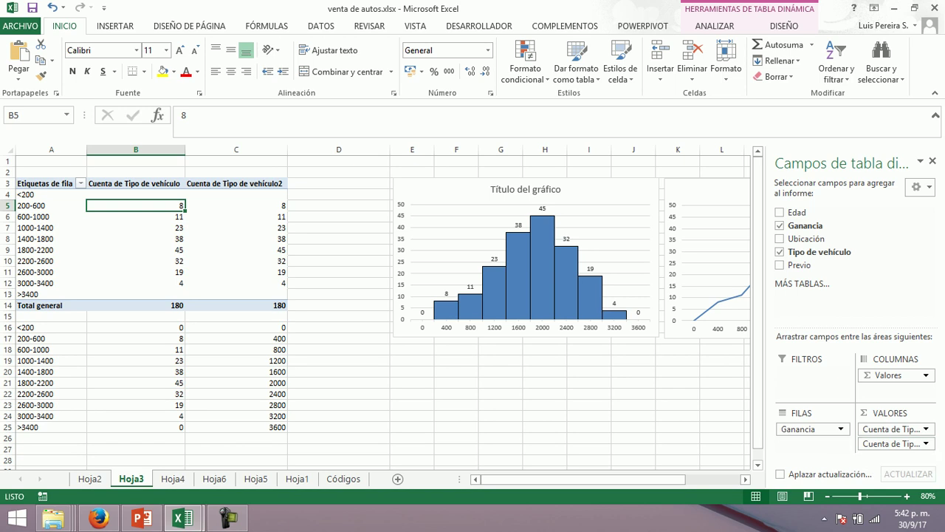
click(893, 443)
click(834, 424)
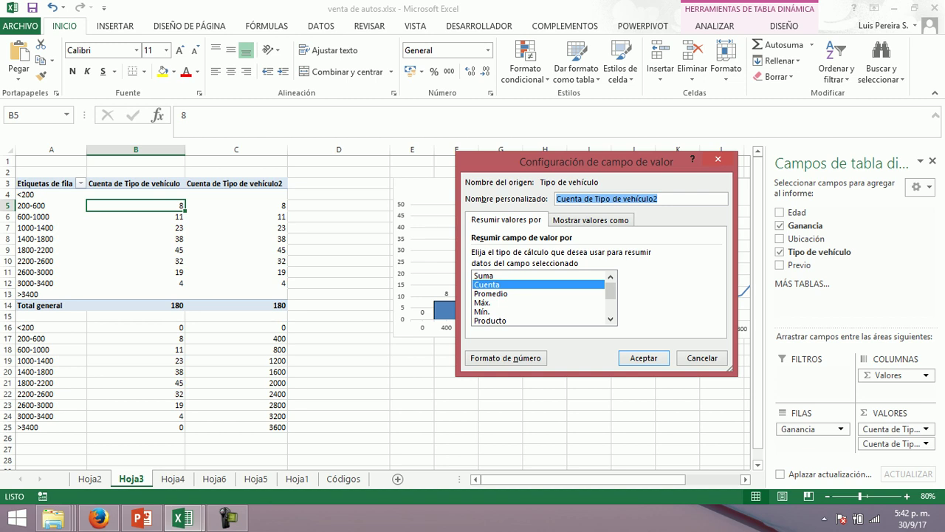
key(Escape)
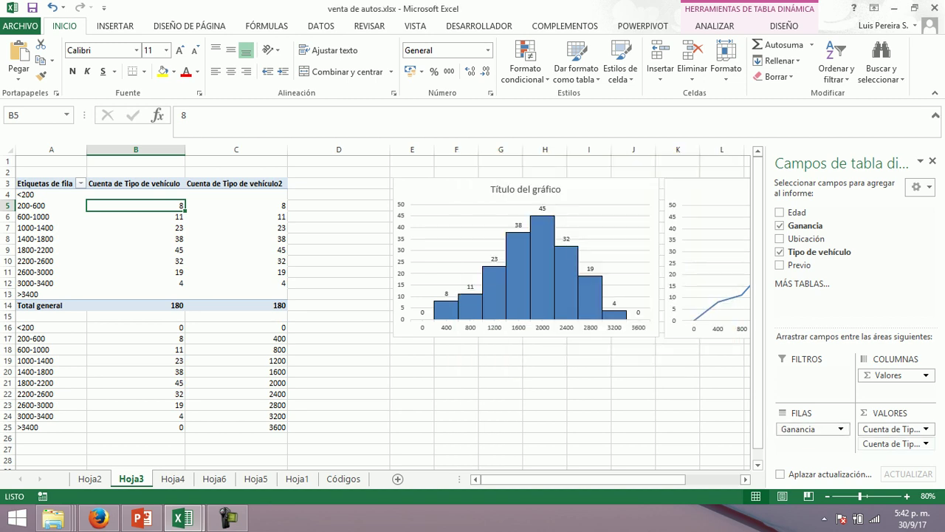
Show the second Tipo de vehículo count in the pivot table as a percentage of the total
click(893, 443)
click(849, 427)
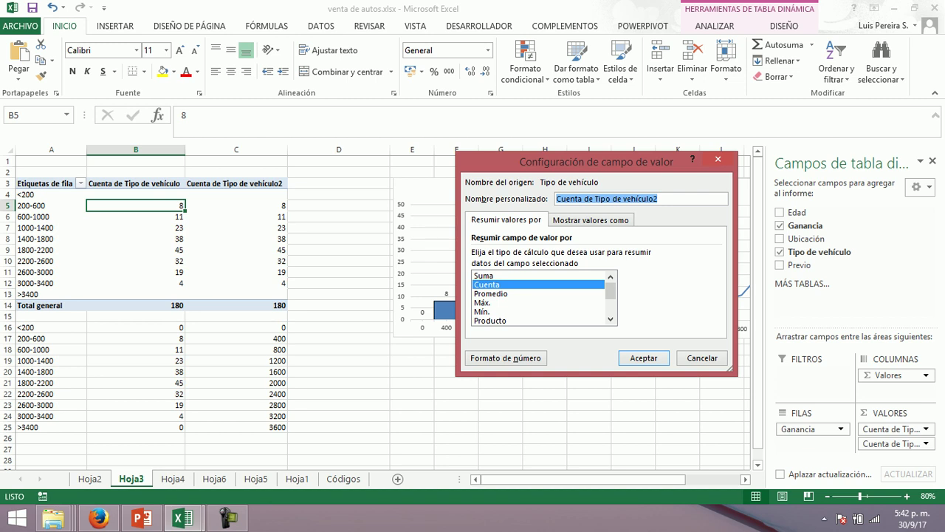
click(590, 220)
click(715, 254)
key(Down)
key(Return)
key(Return)
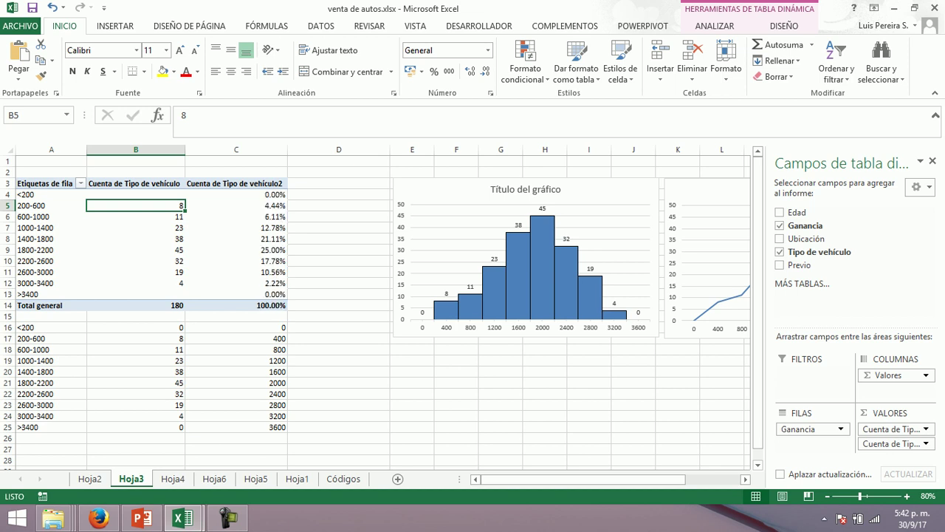
Format the second Tipo de vehículo count as Número with 2 decimal places and the thousands separator
click(926, 444)
click(862, 428)
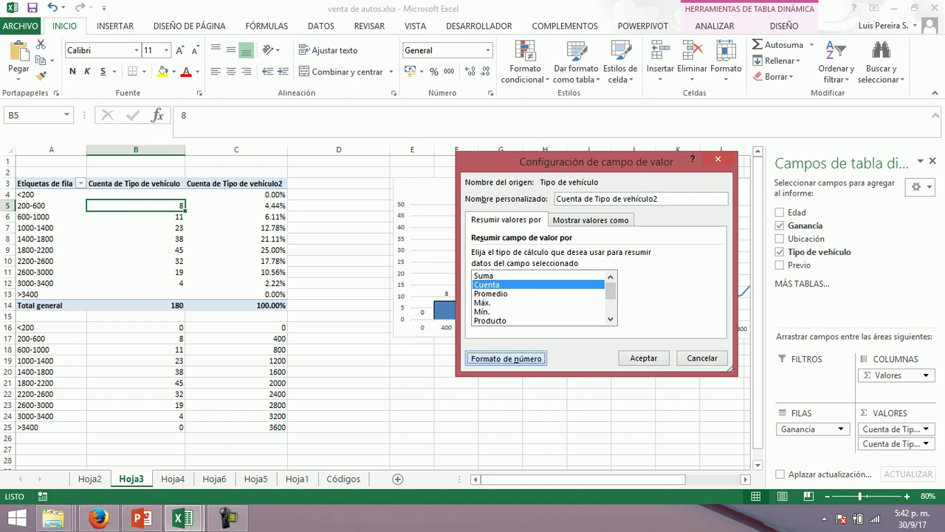
click(505, 357)
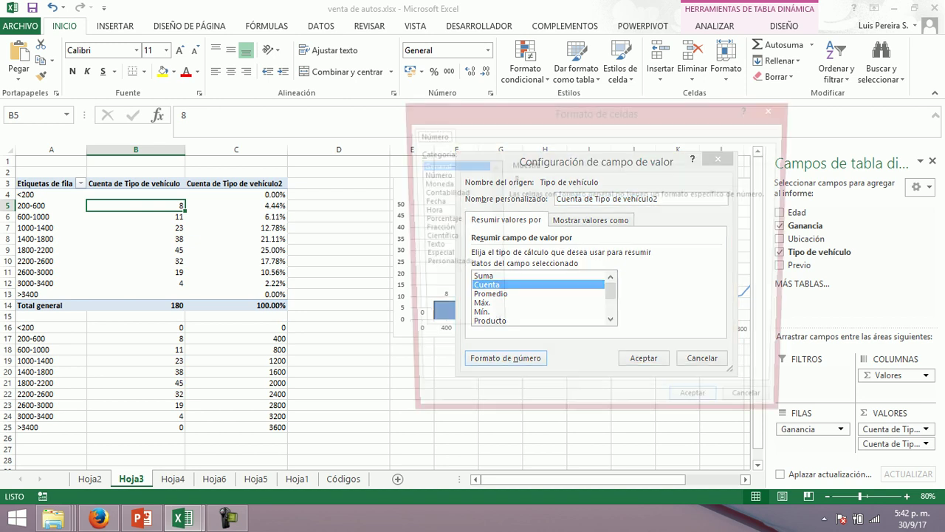
click(430, 174)
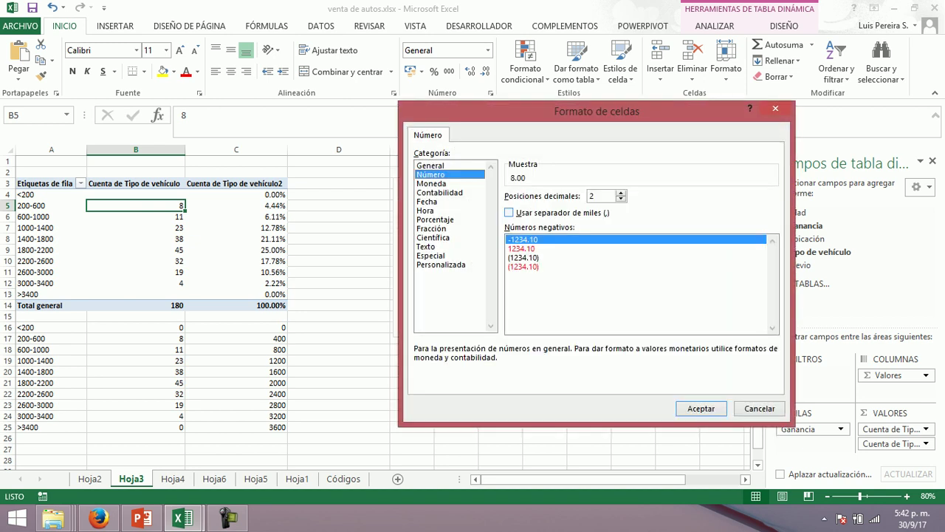
click(509, 212)
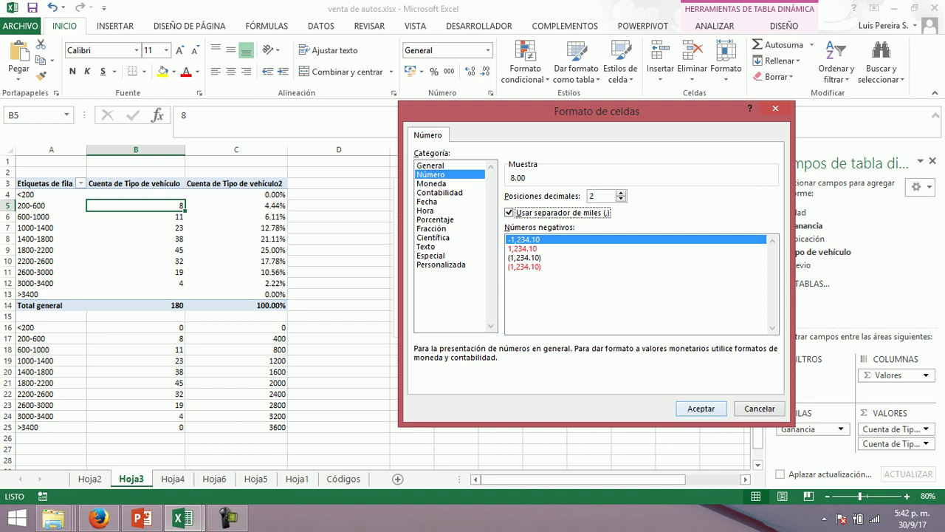
click(700, 408)
key(Return)
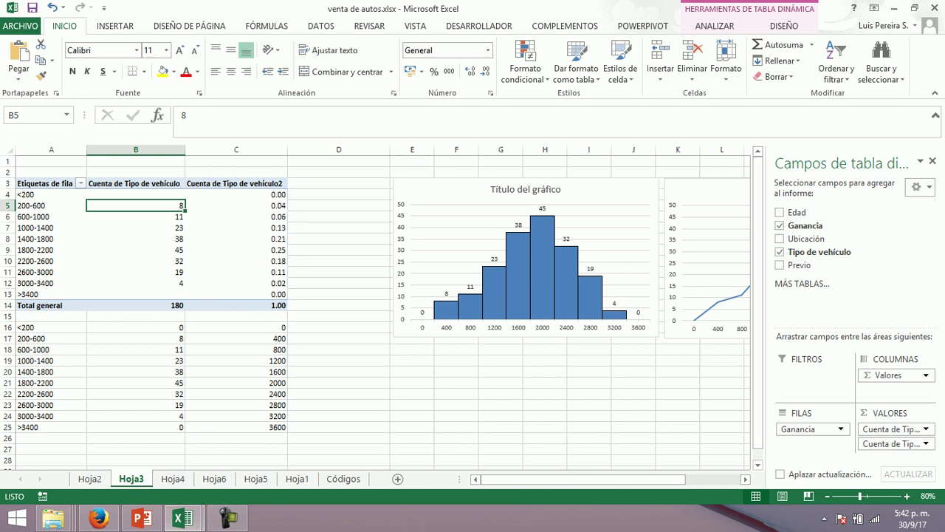
Switch to PowerPoint to review the ojiva on slide 20, and return to the Excel pivot table
key(alt+Tab)
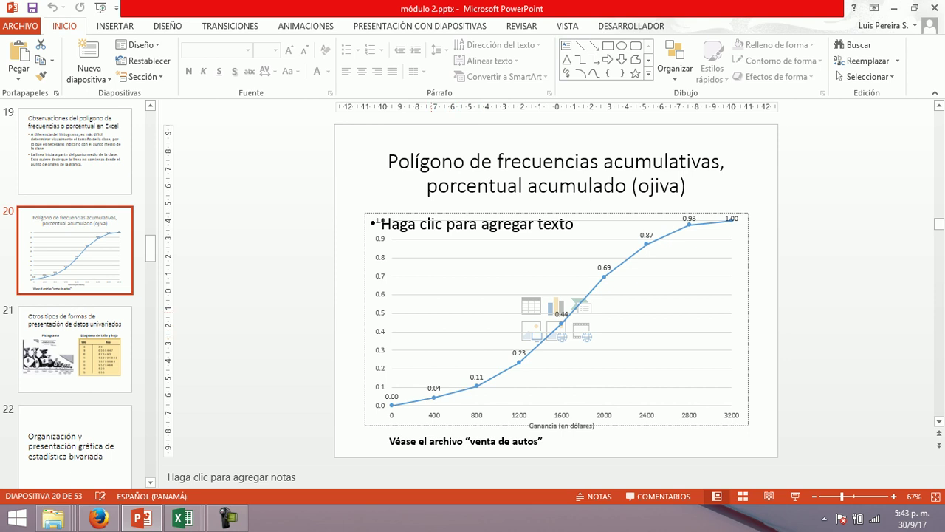
scroll(75, 244, up, 2)
scroll(74, 244, down, 2)
scroll(74, 295, down, 1)
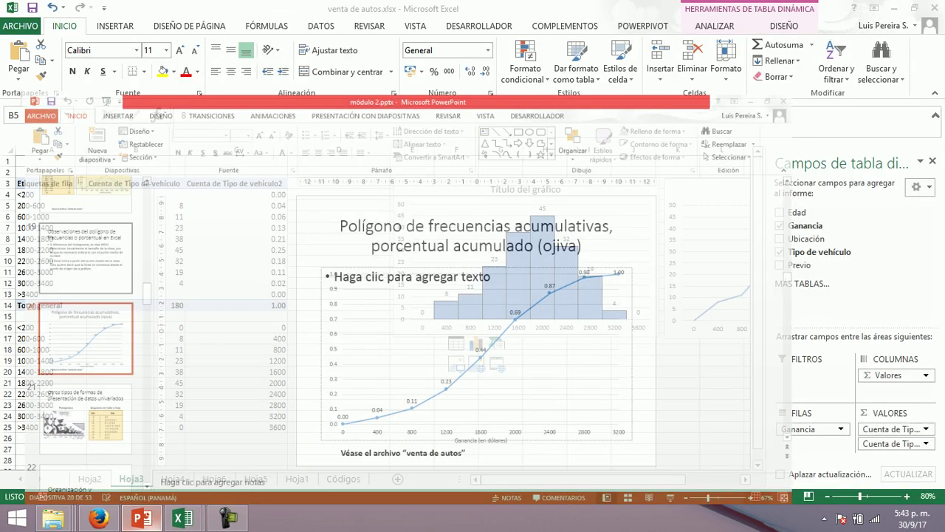
click(141, 518)
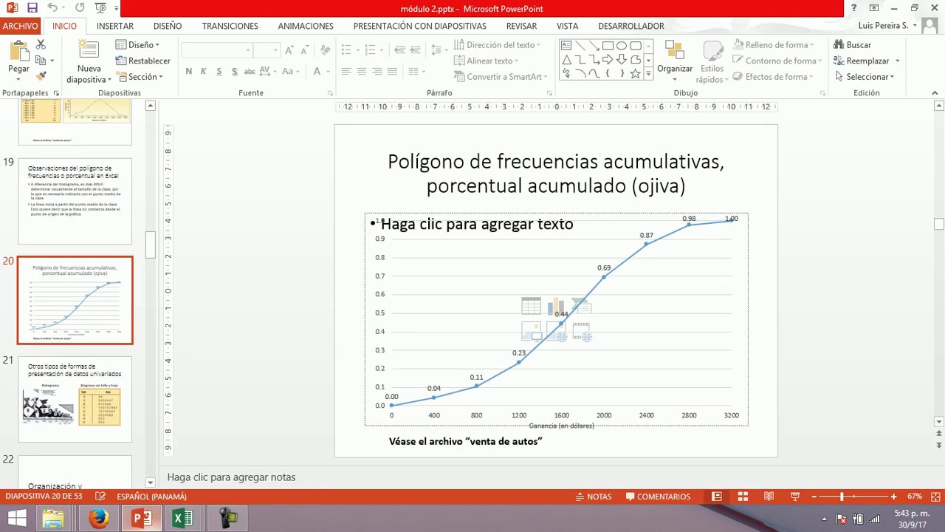
click(141, 517)
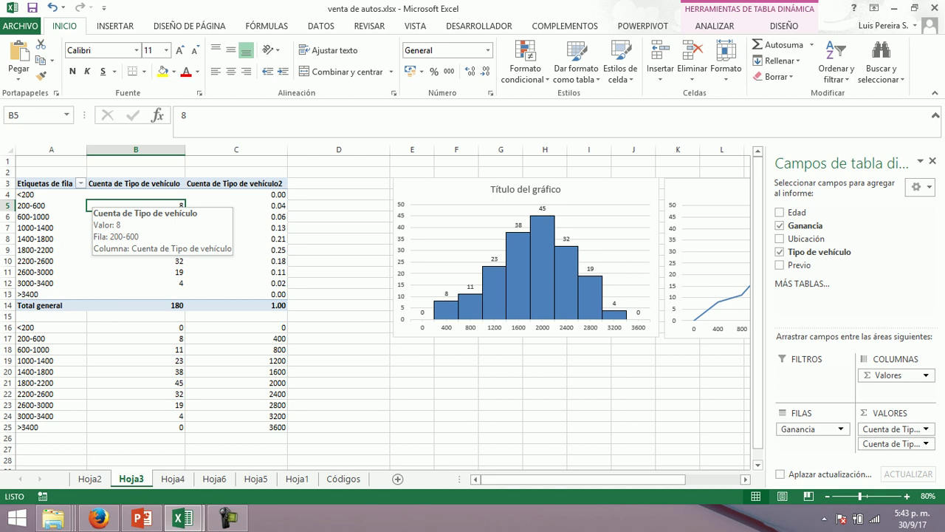
Examine the relative frequencies in C4:C13 and select the empty cell D4 beside them
click(338, 194)
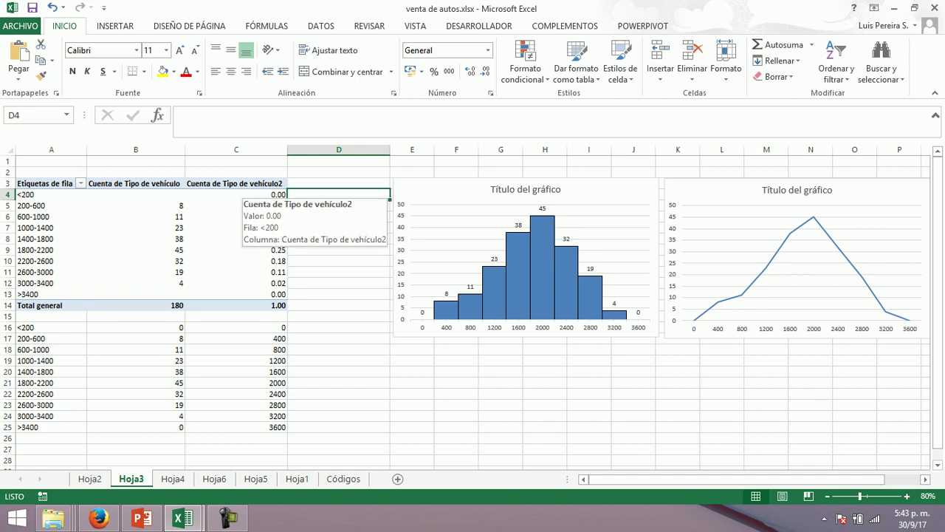
drag(236, 195, 236, 294)
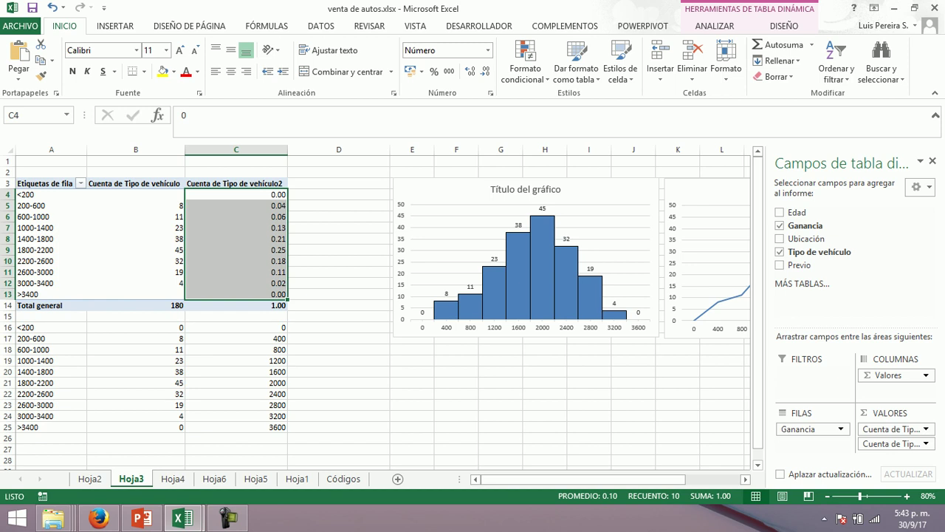
click(338, 194)
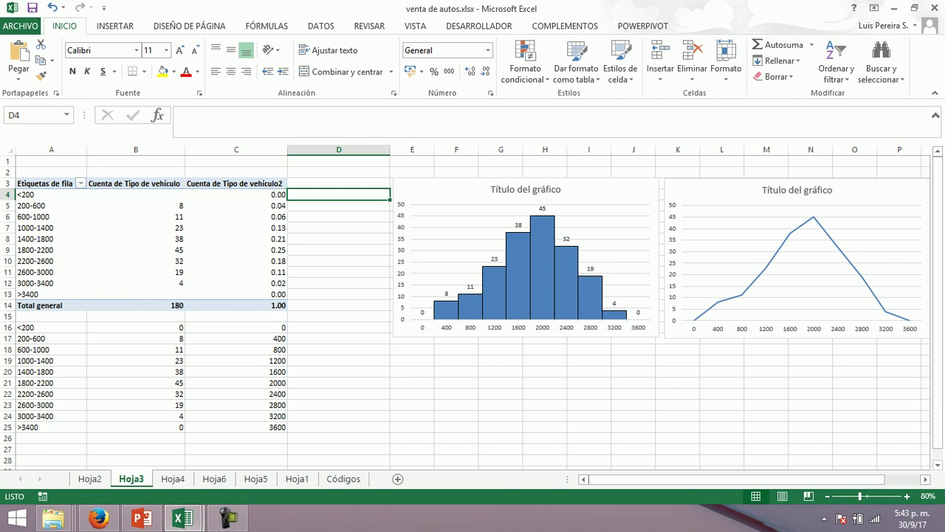
Copy the relative frequencies in C4:C13 and paste them as values with number formatting starting at D16
drag(237, 194, 237, 294)
key(ctrl+c)
click(338, 327)
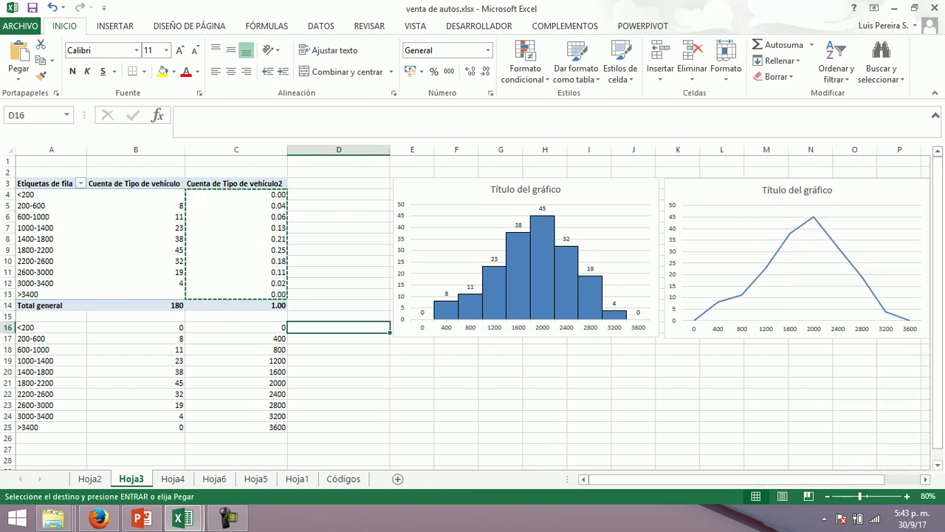
click(18, 74)
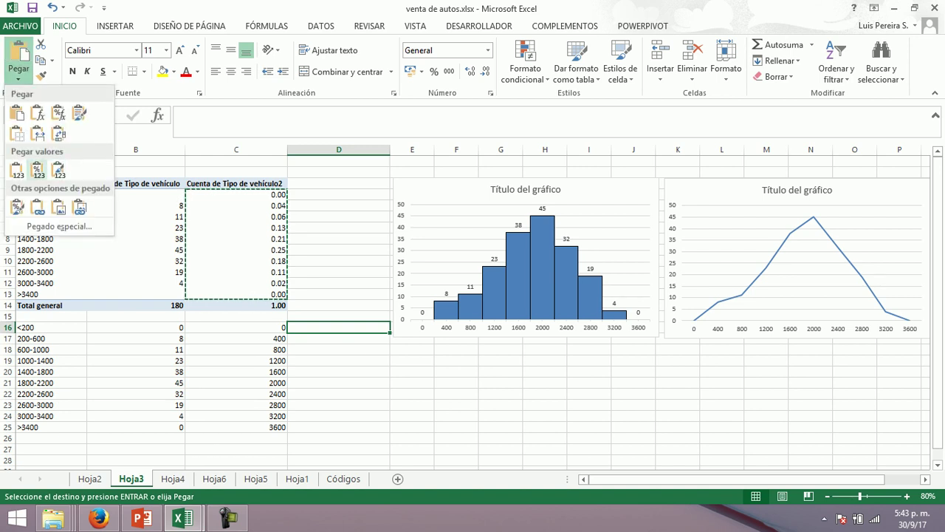
click(37, 169)
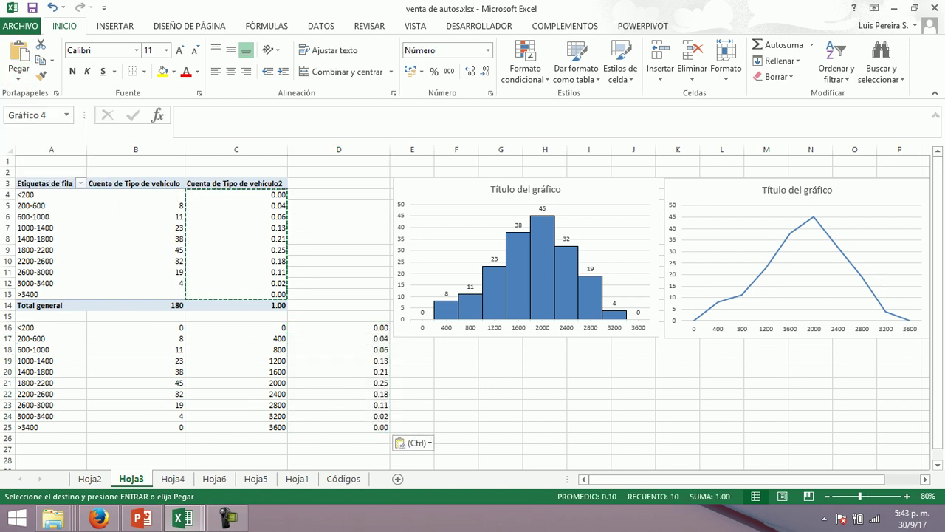
Move the histogram and the frequency polygon slightly up and to the right to free column E, and clear the copy selection
drag(613, 191, 622, 170)
drag(871, 191, 881, 172)
click(412, 339)
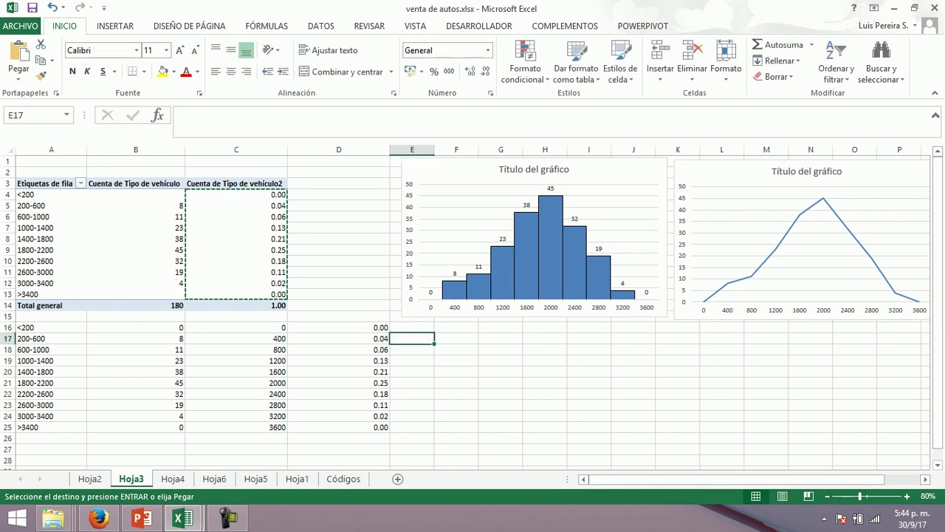
key(Escape)
Start the cumulative relative frequency column by entering =D16 in E16
click(412, 327)
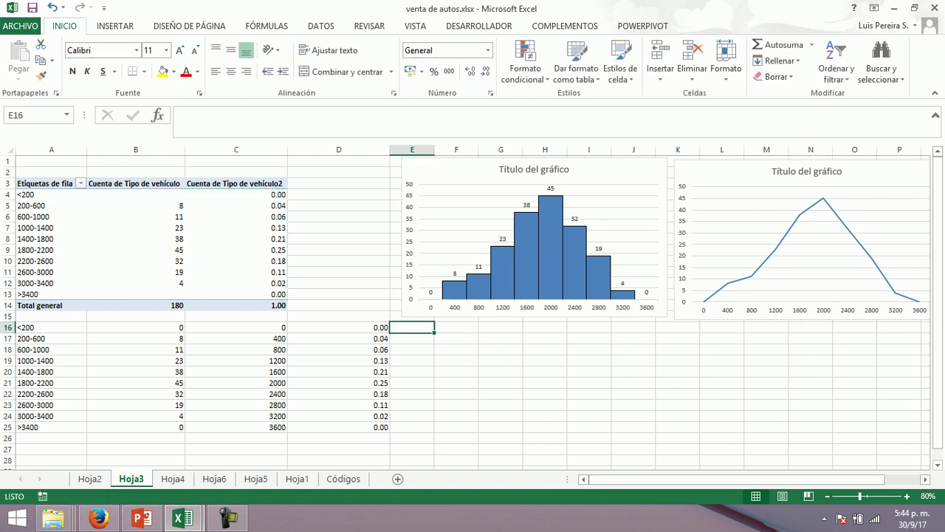
text(=)
key(Left)
key(Return)
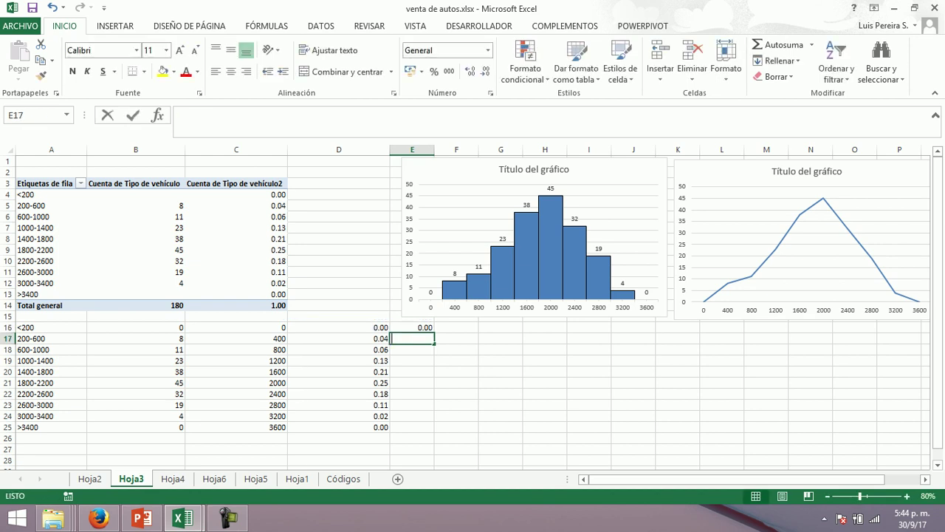
Enter the running sum =D17+E16 in E17 and fill it down to E25
text(=)
key(Left)
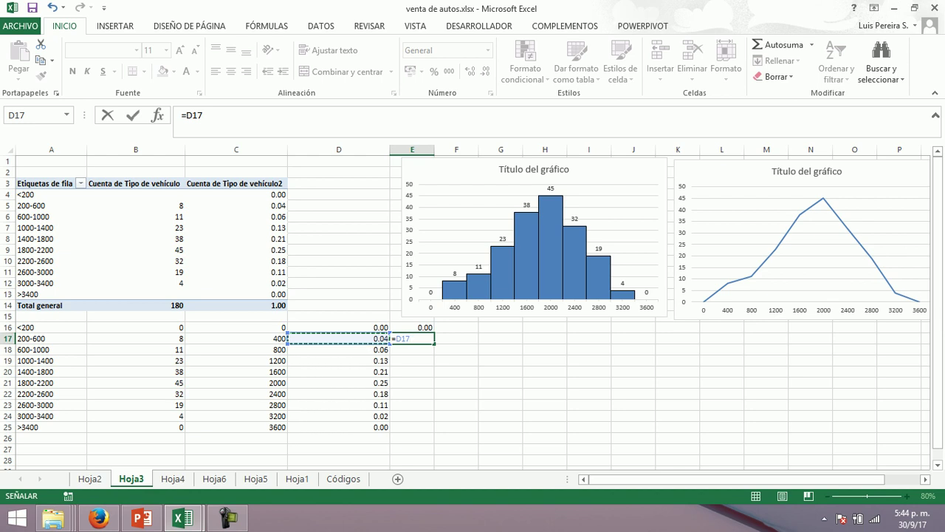
text(+)
key(Up)
key(Return)
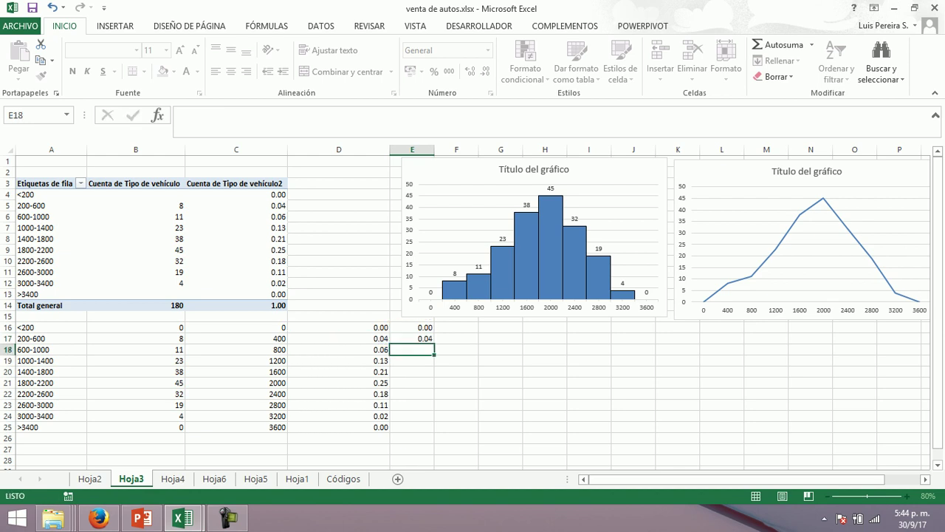
click(412, 338)
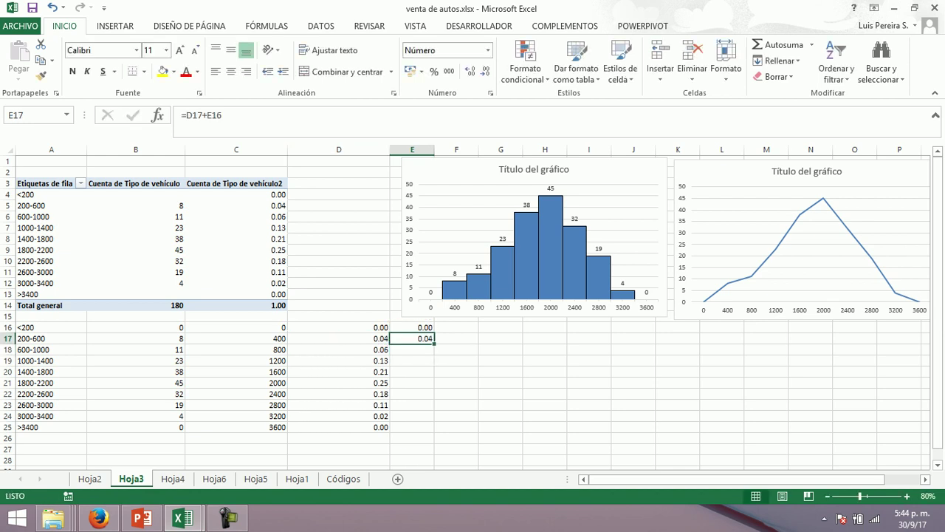
drag(435, 343, 434, 431)
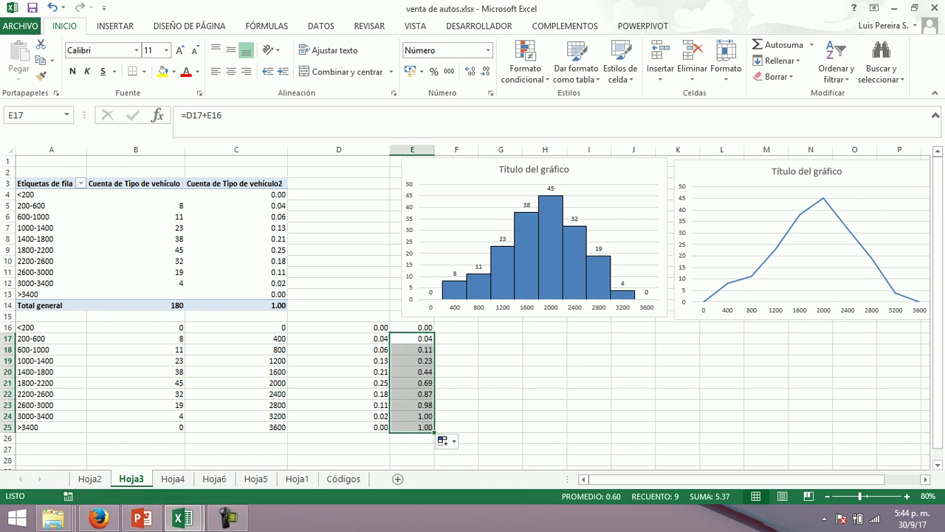
Check the cumulative frequency rows for the 3000-3400 and >3400 classes against the range E16:E24
click(412, 327)
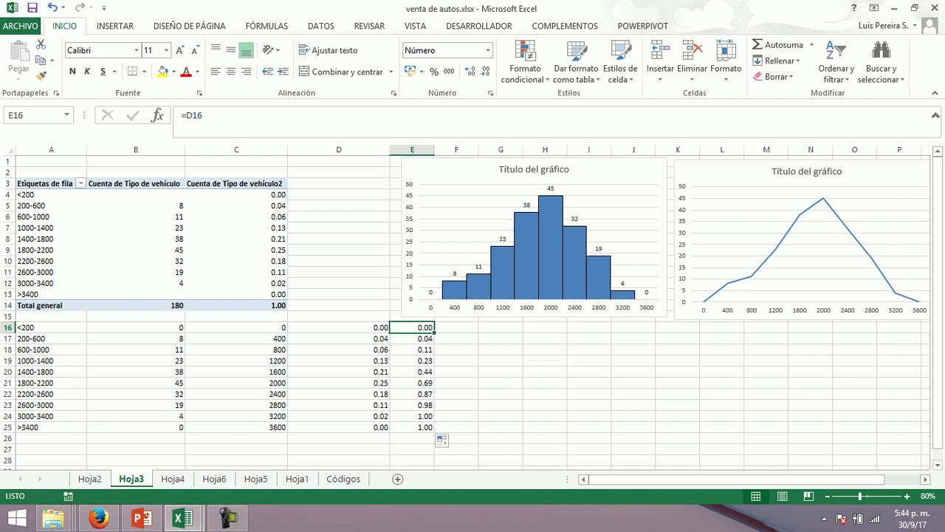
drag(412, 427, 51, 426)
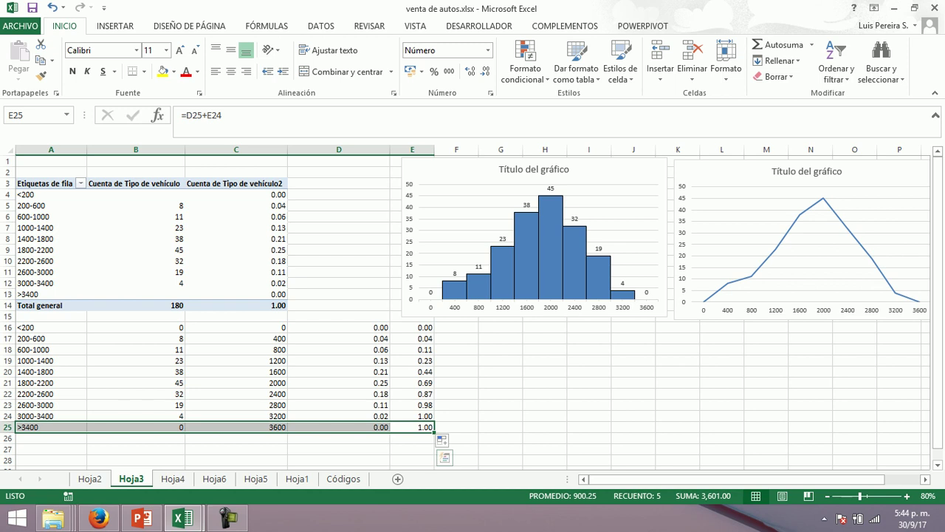
drag(412, 327, 412, 416)
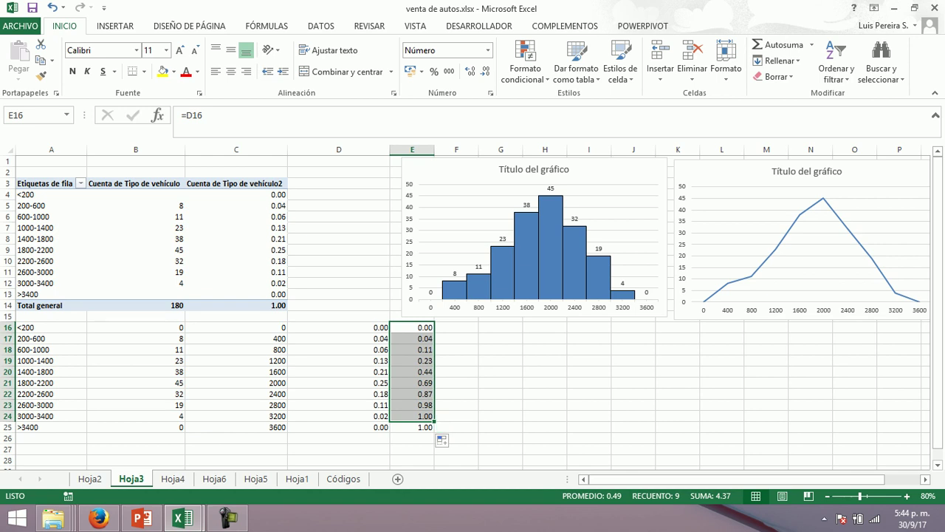
click(228, 517)
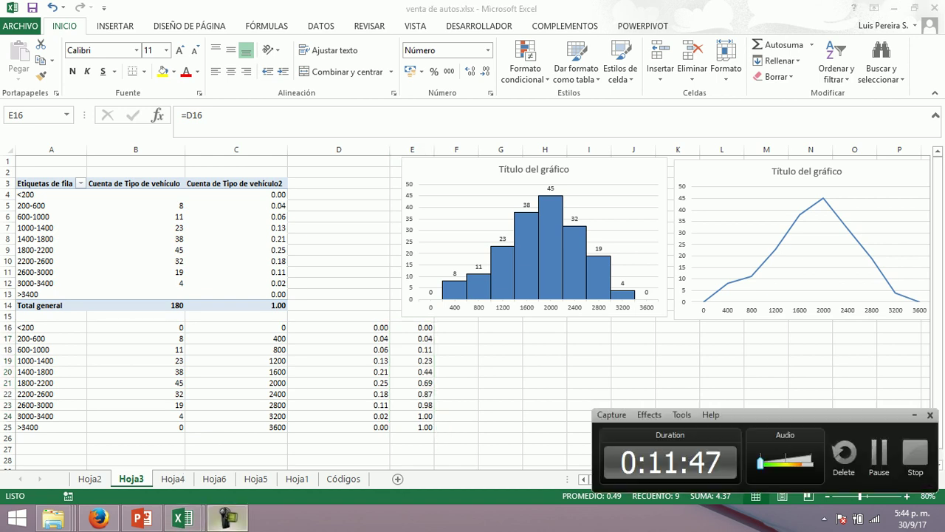
click(228, 517)
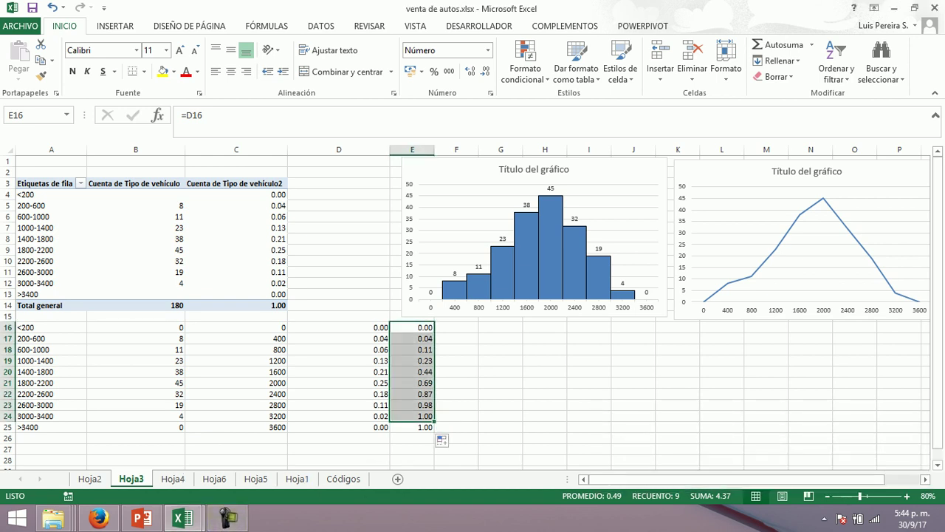
drag(44, 416, 412, 415)
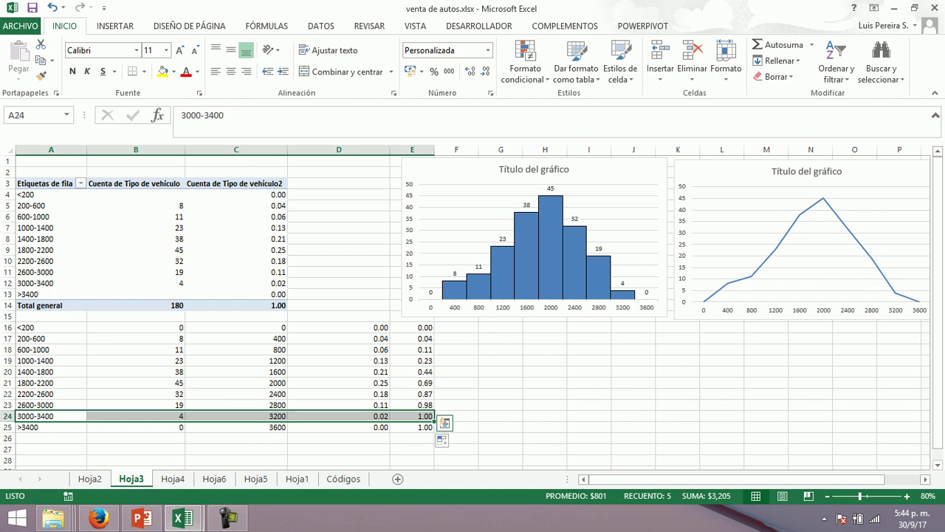
Insert a 2D line chart from the cumulative frequencies in E16:E24 and place it below the histogram
drag(412, 328, 412, 415)
click(114, 26)
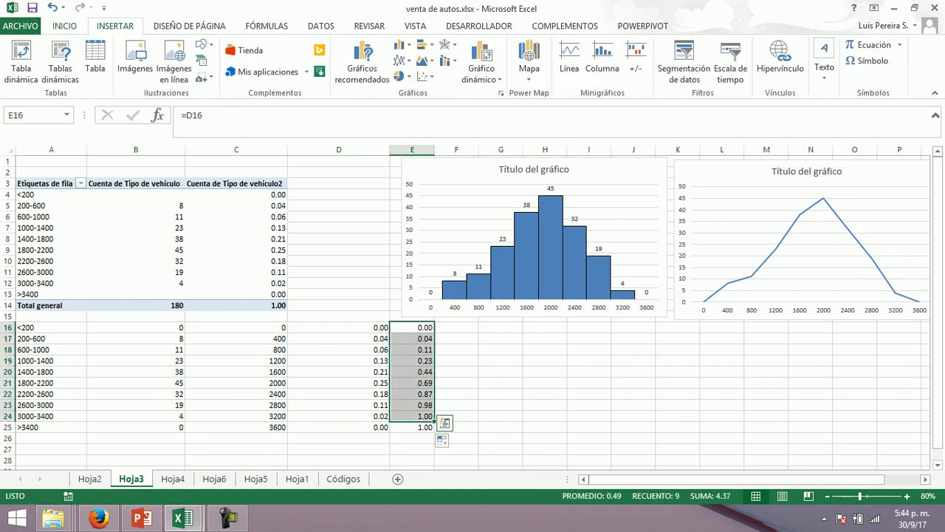
click(401, 60)
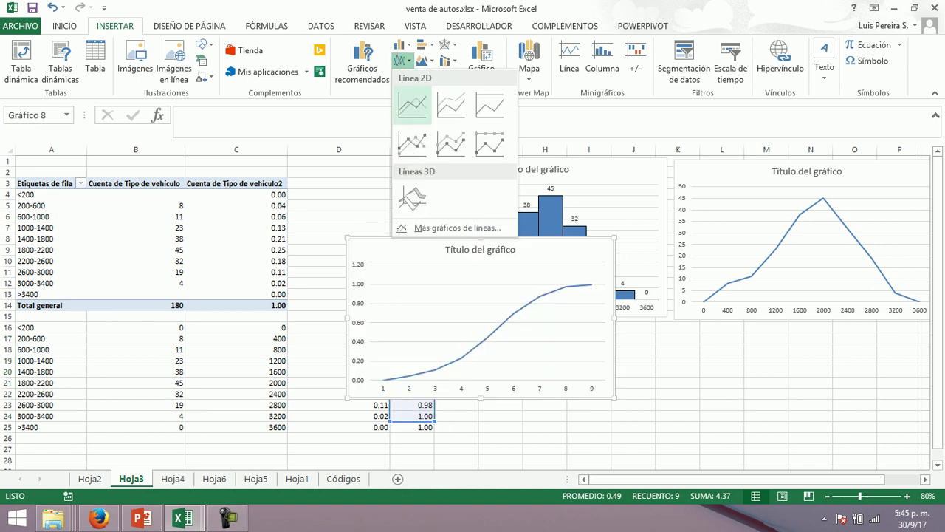
click(412, 105)
drag(554, 251, 684, 331)
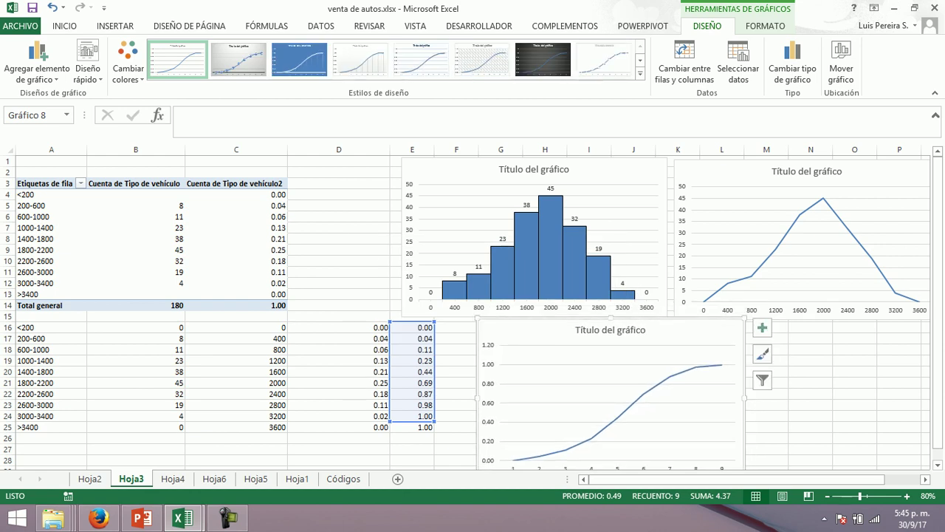
Set the maximum of the cumulative chart's vertical axis to 1.0 and close the axis formatting
scroll(472, 312, down, 1)
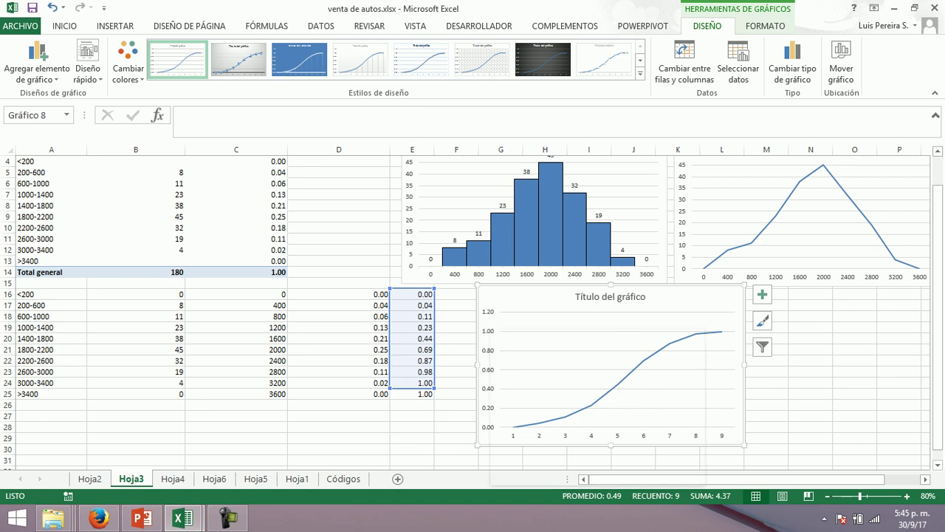
right_click(489, 330)
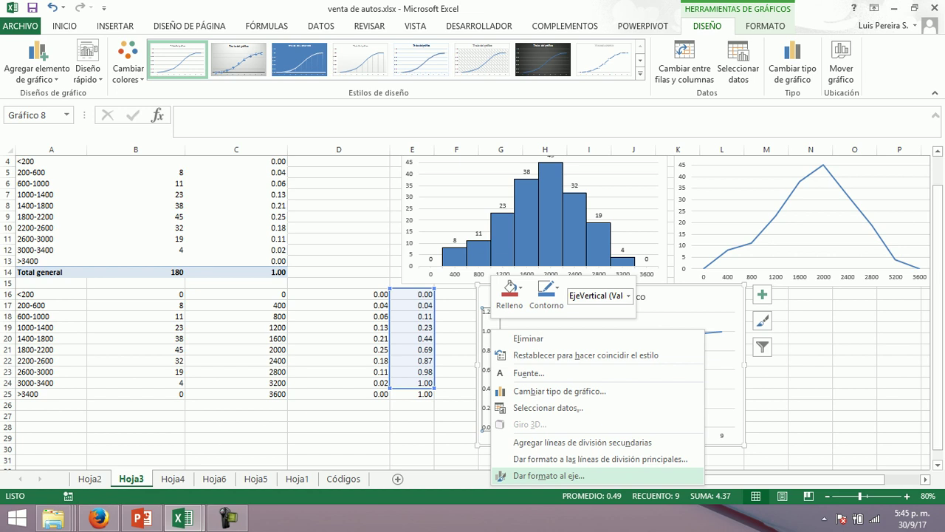
click(548, 475)
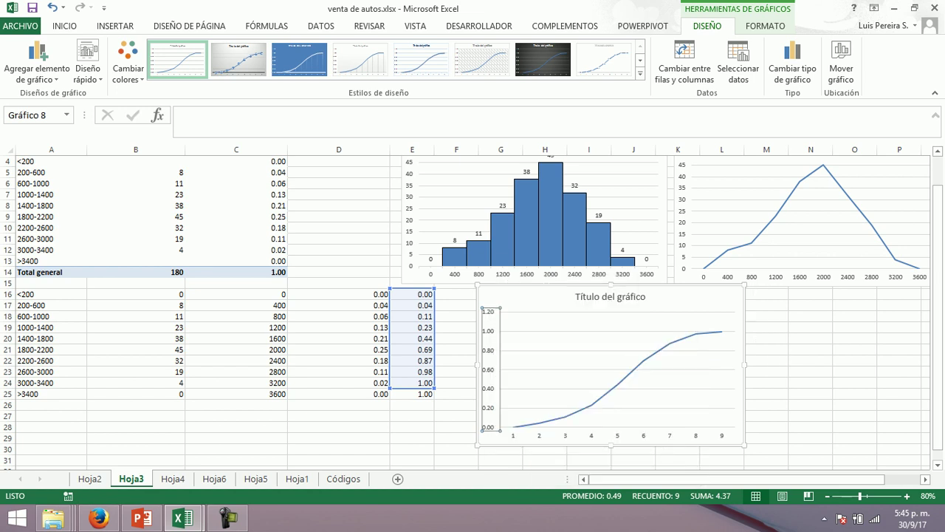
key(ctrl+1)
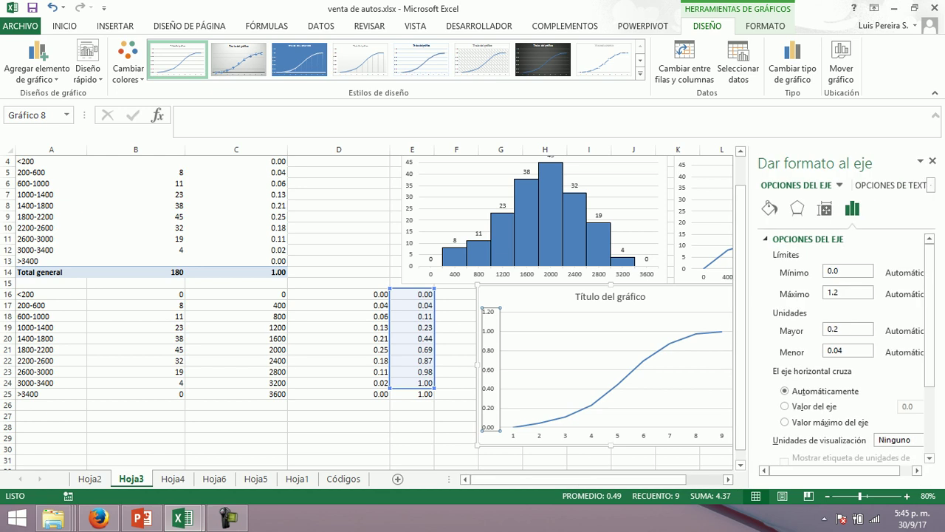
click(848, 293)
key(BackSpace)
key(BackSpace)
key(Return)
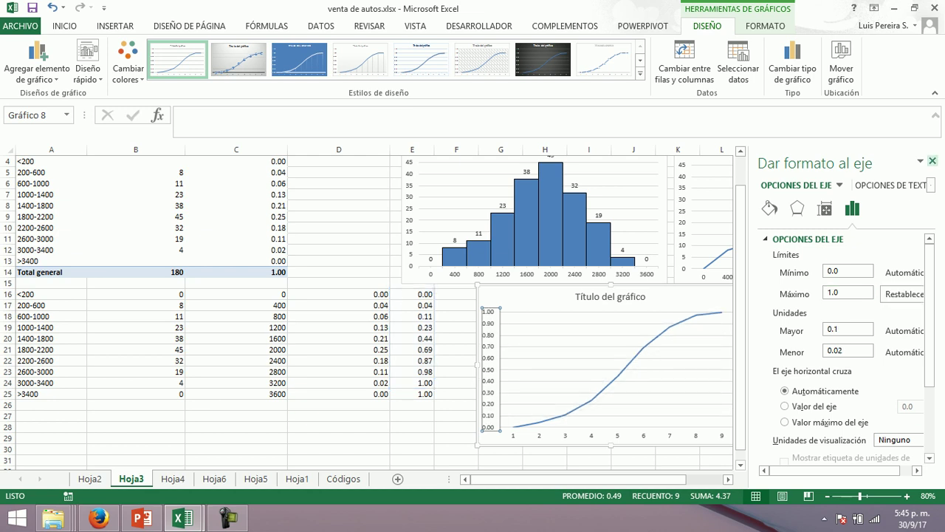
click(932, 161)
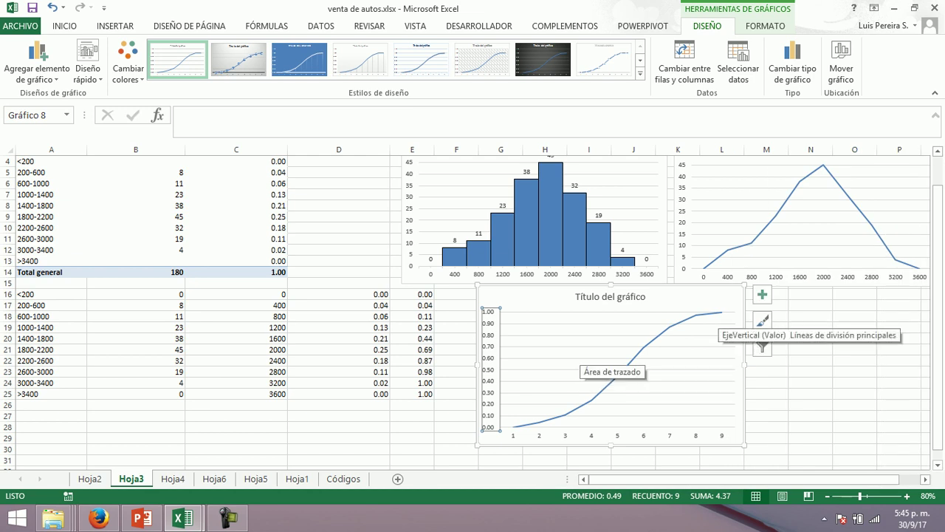
right_click(575, 353)
key(Escape)
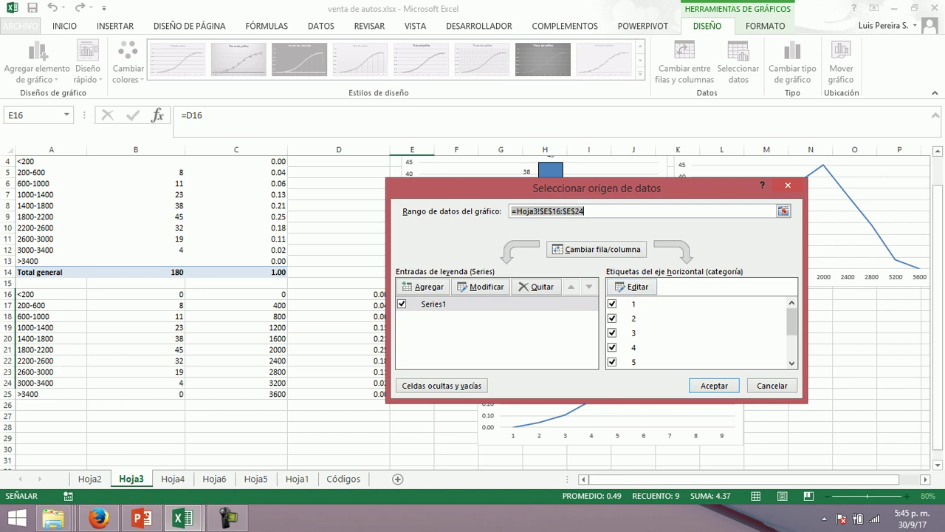
click(771, 385)
Use C16:C24 as the horizontal axis labels of the cumulative chart
right_click(554, 369)
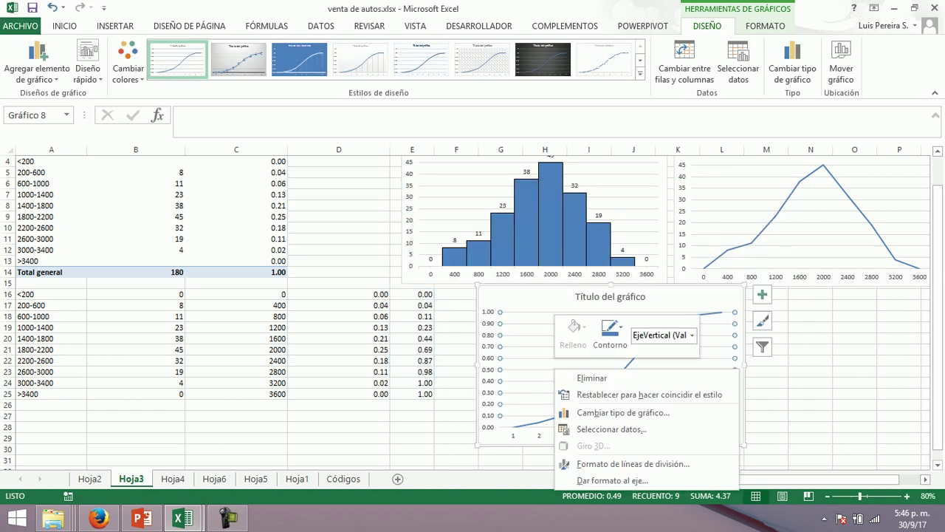
click(612, 429)
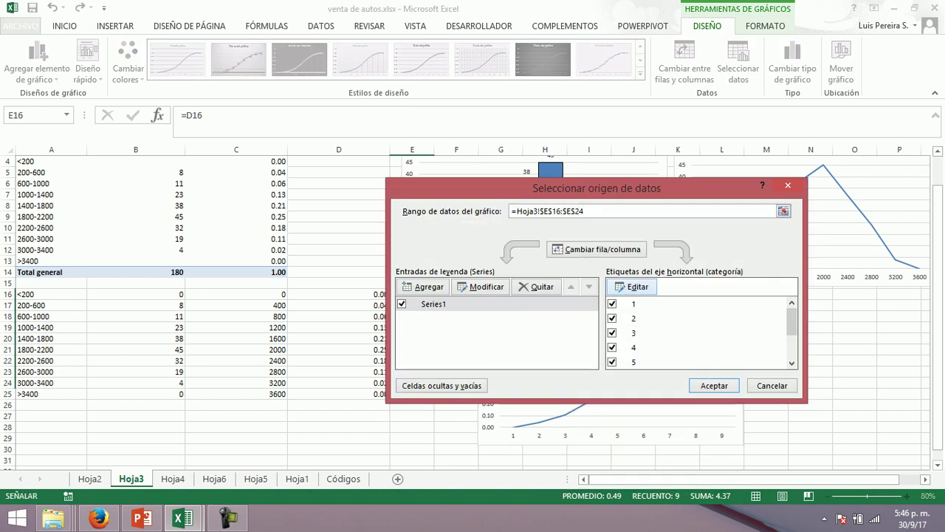
click(628, 280)
drag(236, 294, 285, 382)
click(617, 312)
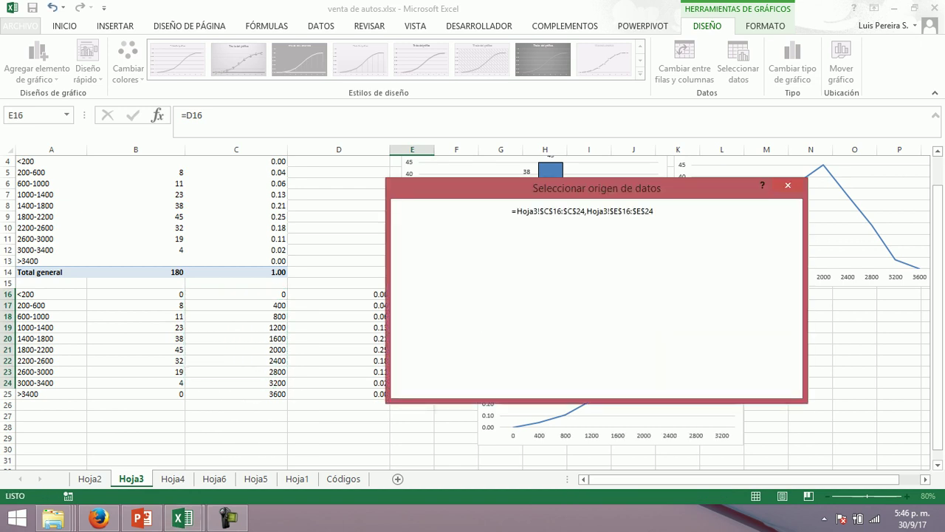
click(714, 386)
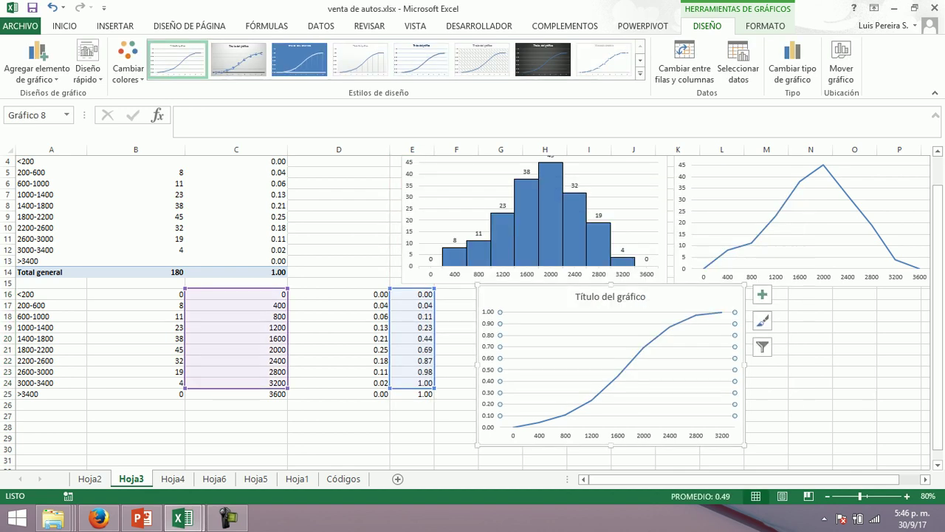
Position the cumulative chart's horizontal axis on the tick marks (En marcas de graduación) and close the axis formatting
right_click(542, 434)
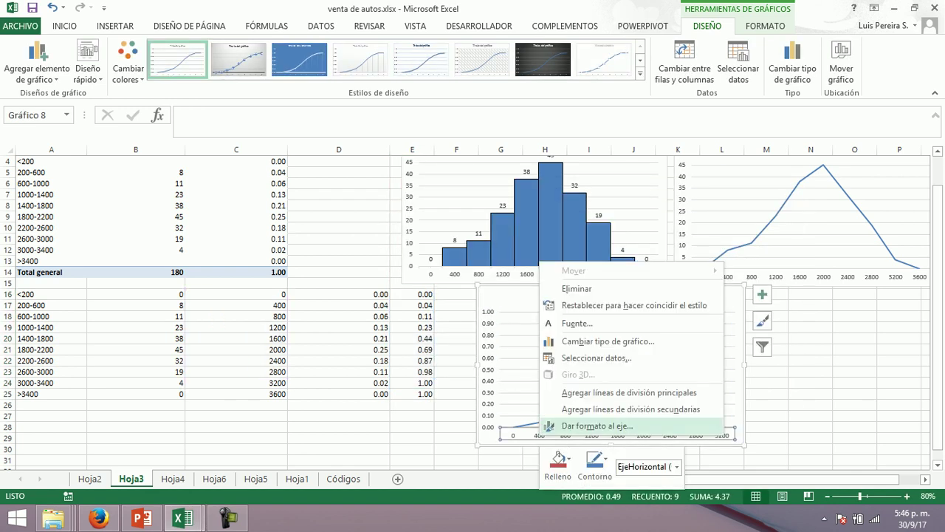
click(590, 426)
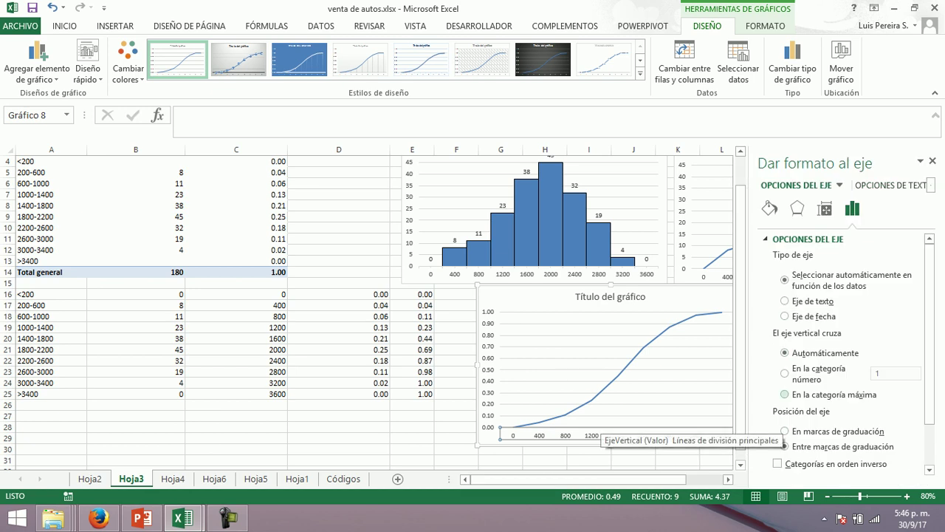
click(785, 430)
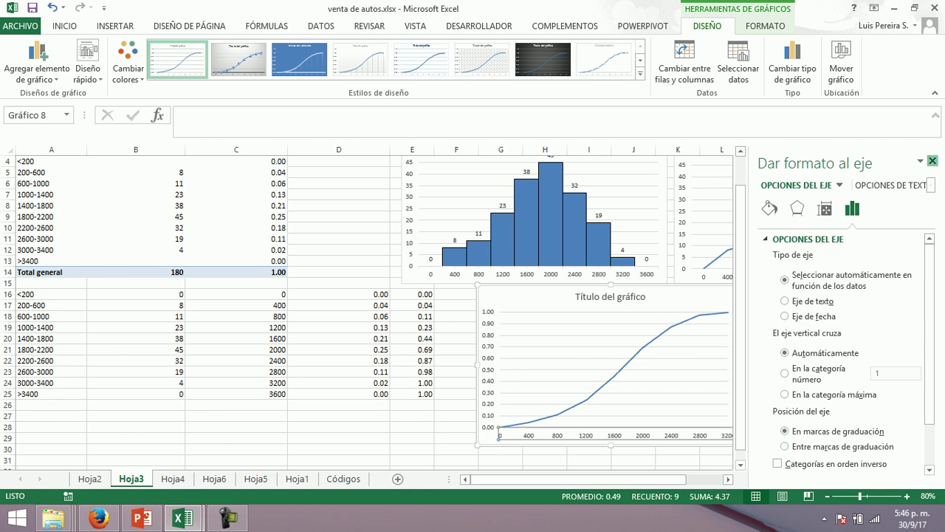
click(932, 161)
Add data labels to the line of the cumulative frequency chart
right_click(615, 377)
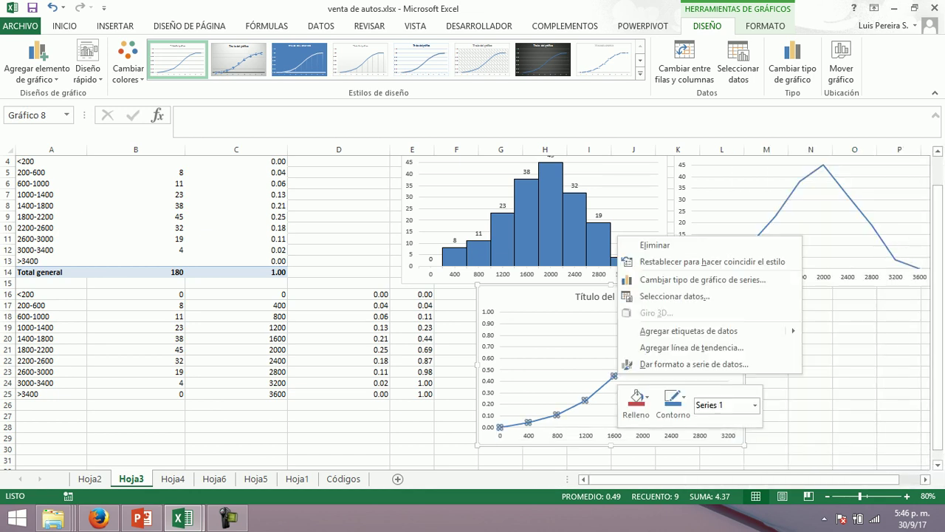
mouse_move(710, 330)
click(870, 332)
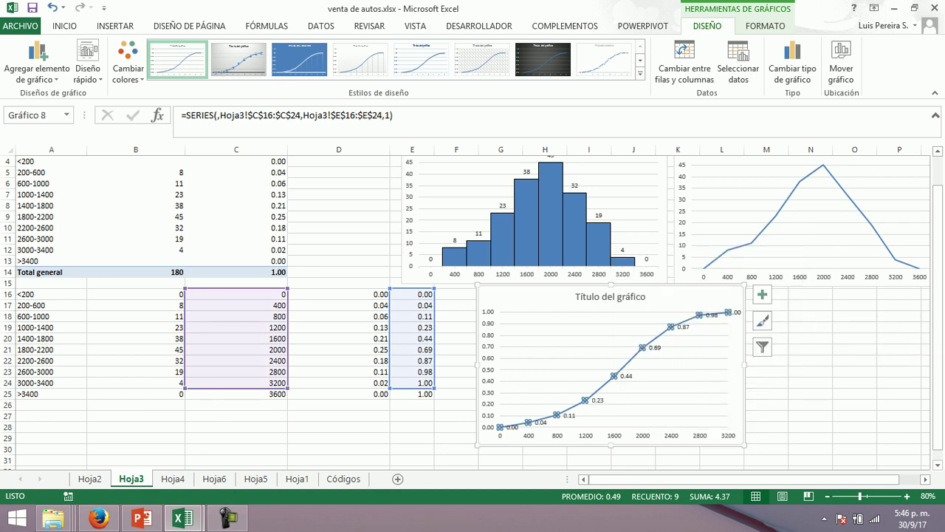
Position the data labels of the cumulative frequency chart above the points (Encima)
click(37, 67)
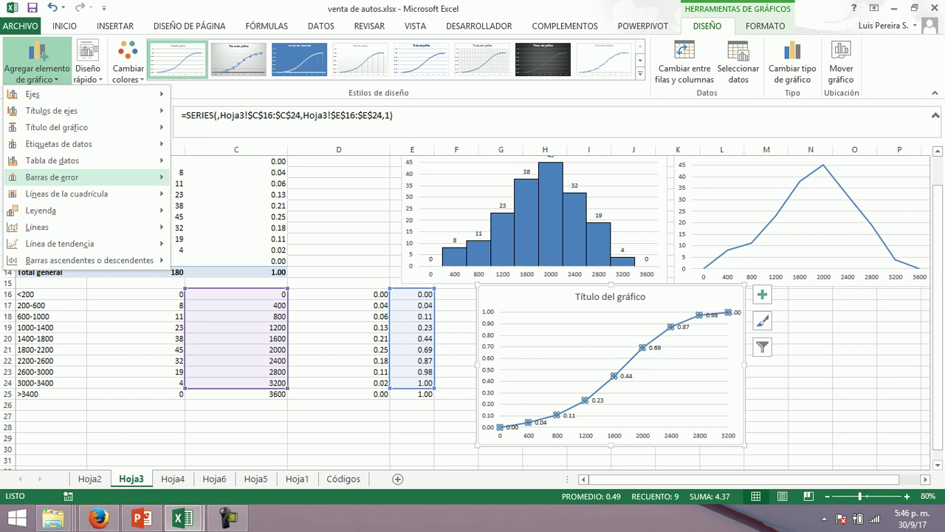
mouse_move(59, 143)
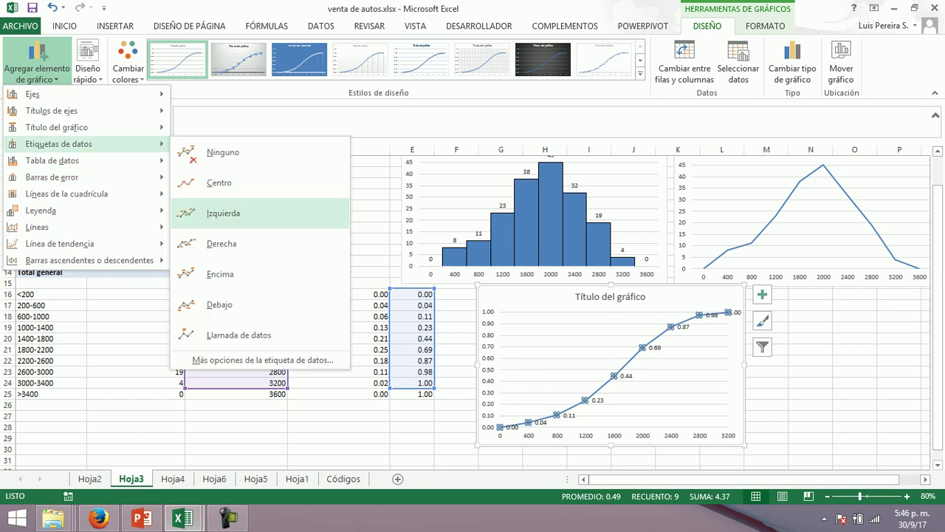
click(222, 274)
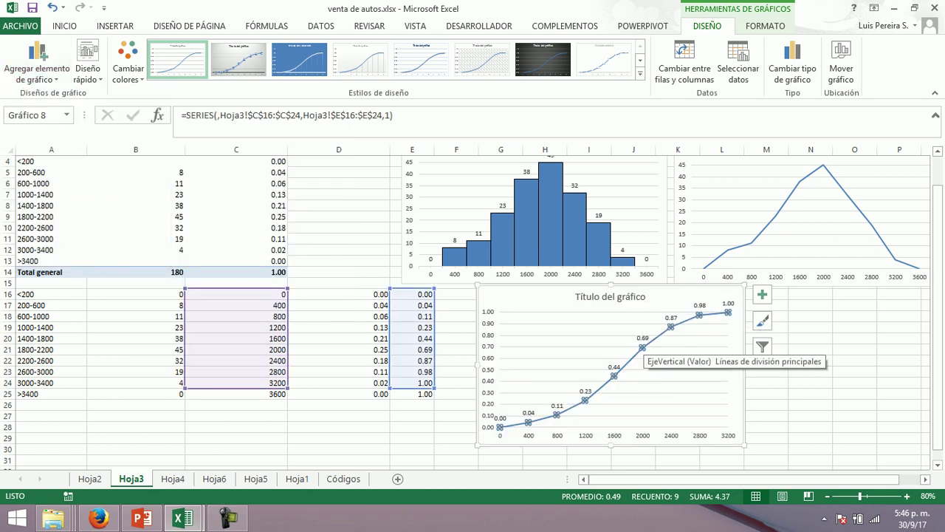
Give the cumulative chart's line built-in circular markers of size 7, then close the series formatting and deselect the chart
right_click(641, 347)
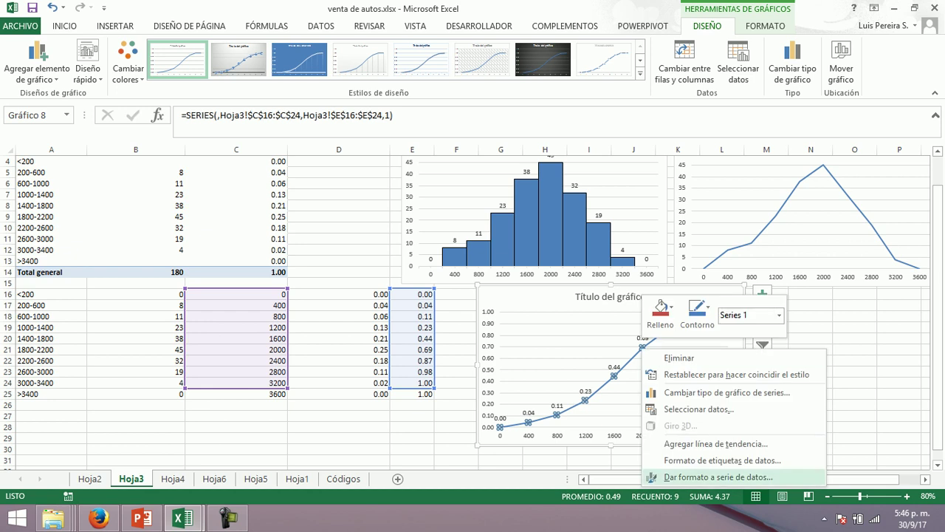
click(718, 476)
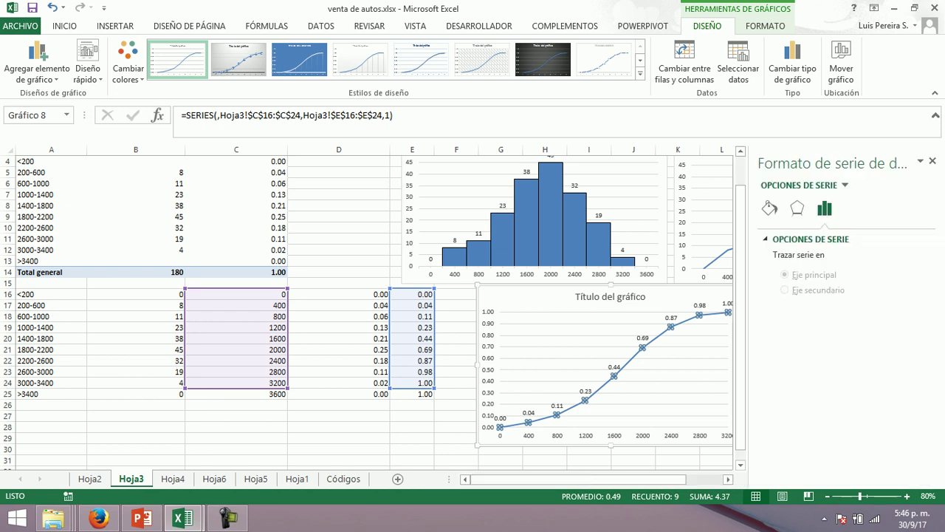
click(770, 208)
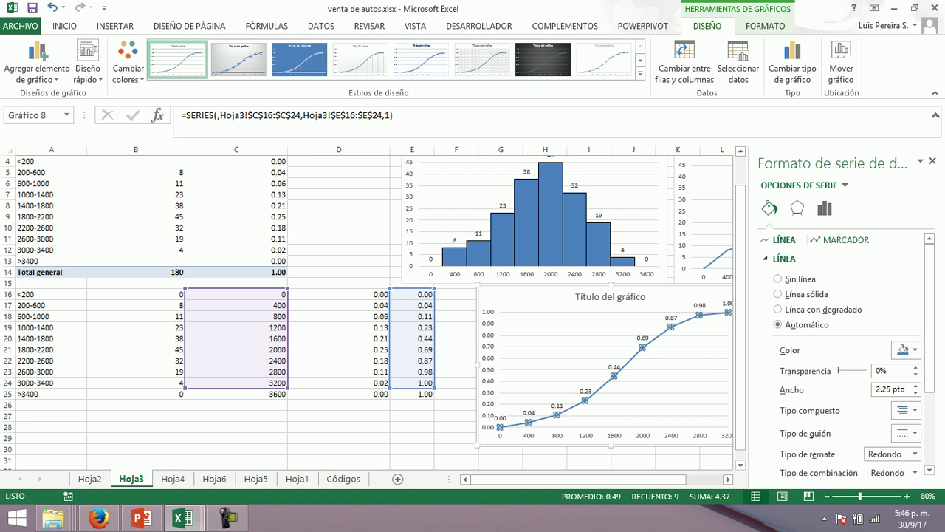
click(841, 239)
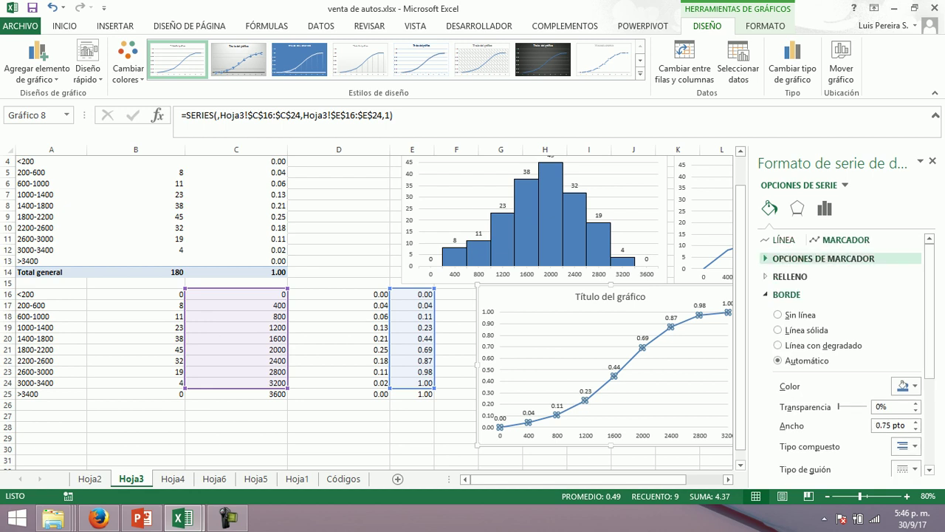
click(823, 259)
click(778, 308)
click(844, 325)
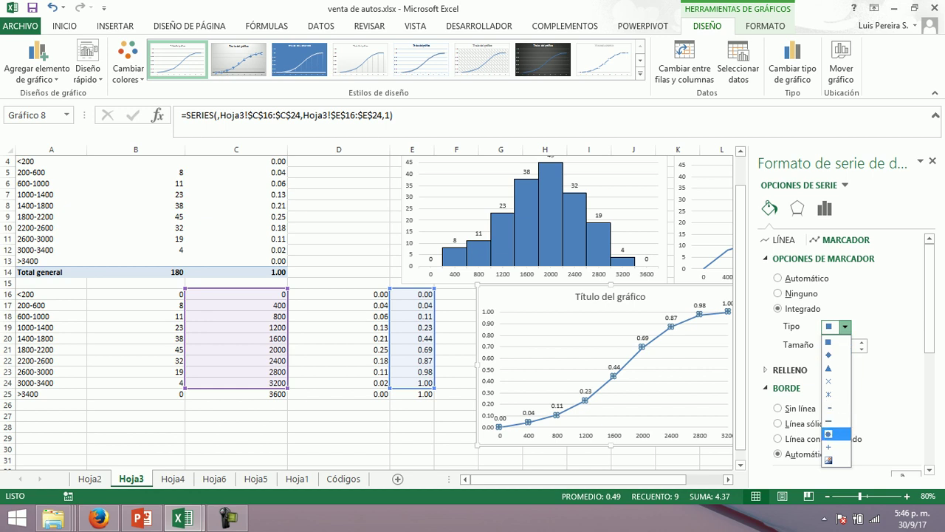
click(828, 434)
click(862, 342)
click(862, 341)
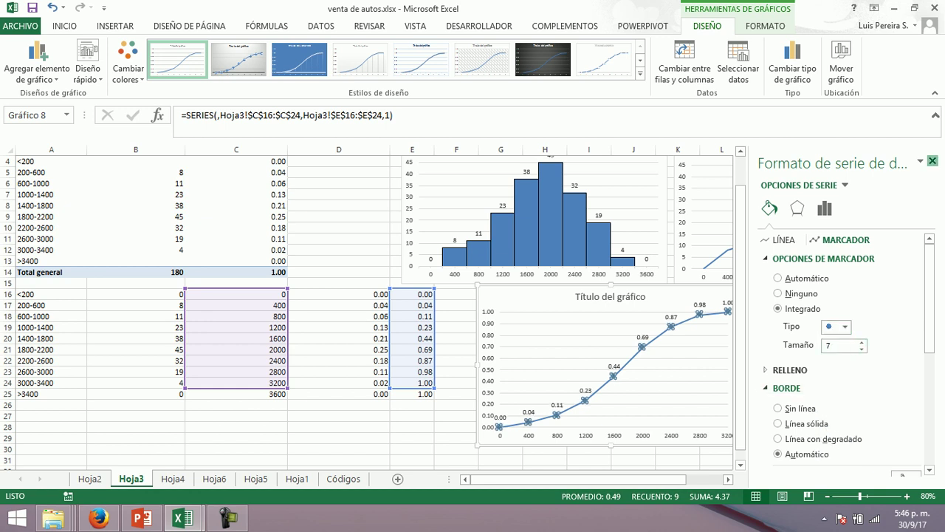
click(932, 161)
click(810, 338)
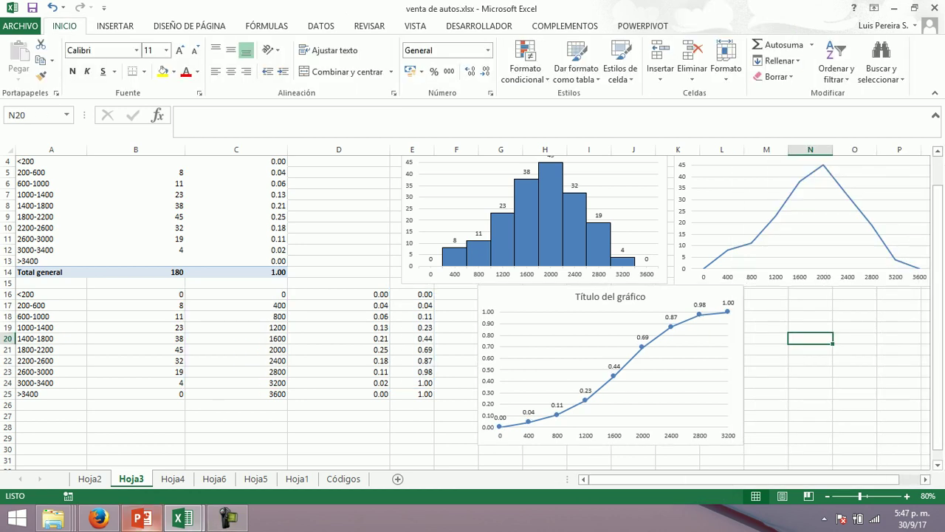
Compare the finished cumulative chart on Hoja3 with the ogive example on slide 20 in PowerPoint
mouse_move(140, 518)
click(142, 518)
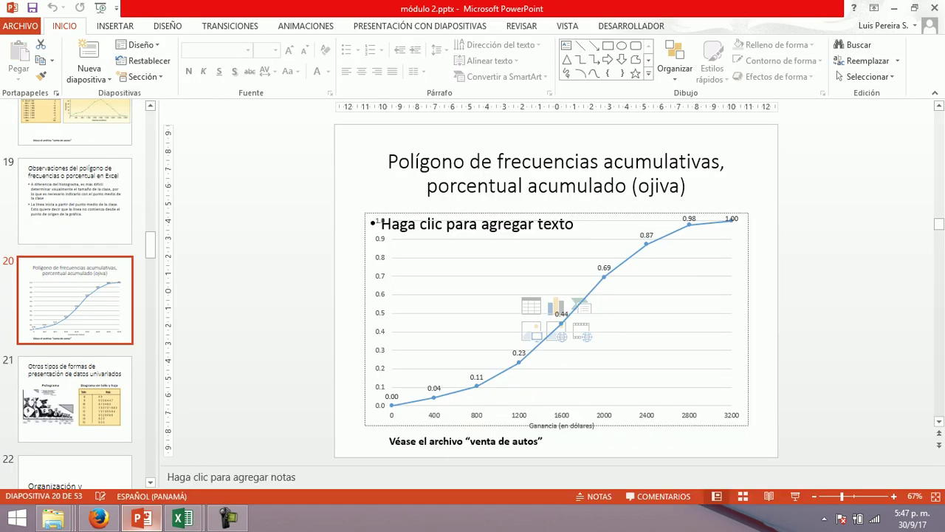
click(141, 518)
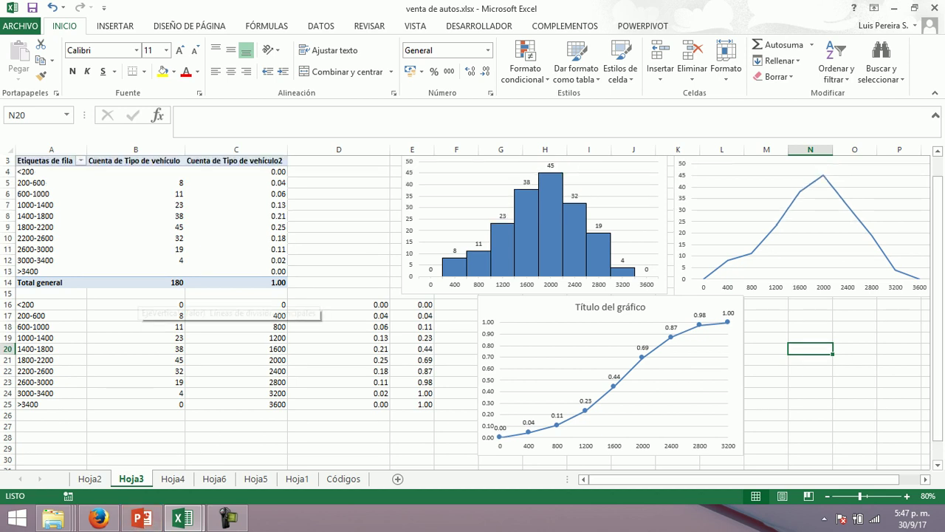
key(alt+Tab)
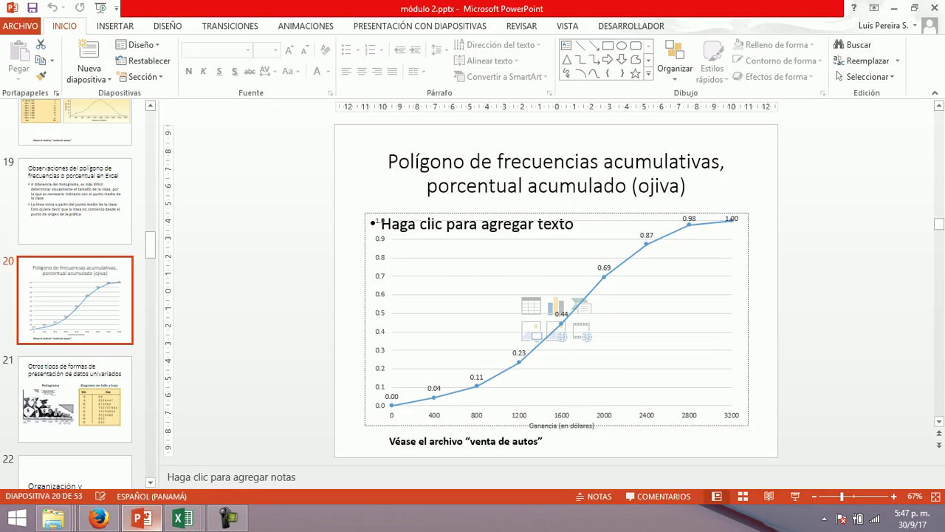
key(alt+Tab)
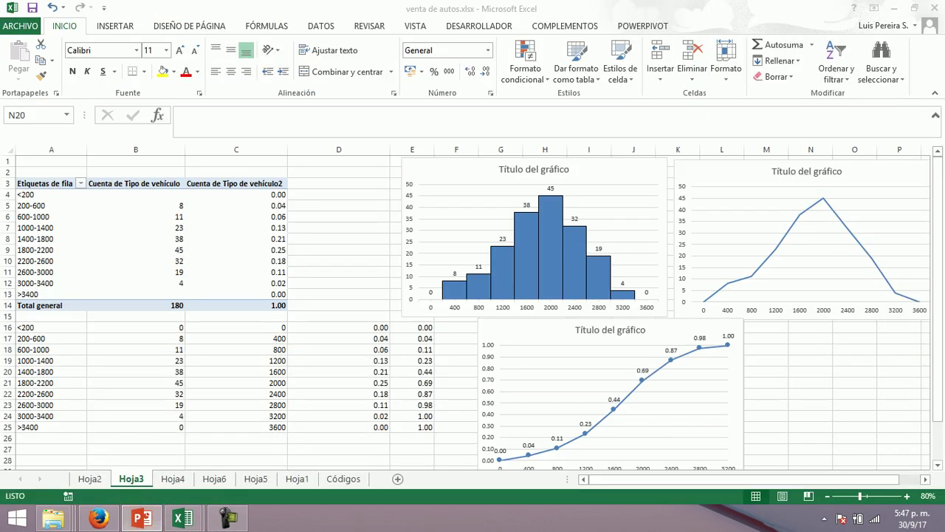
drag(937, 203, 937, 257)
scroll(473, 310, up, 2)
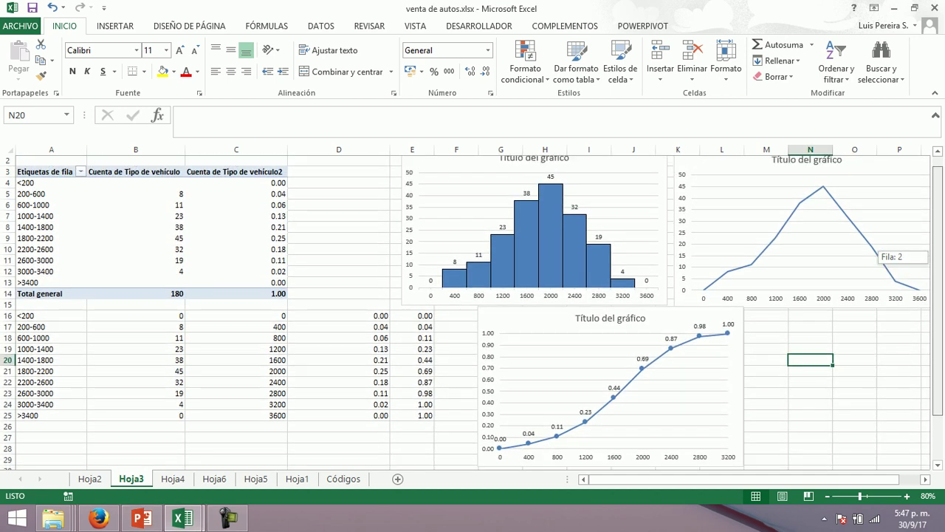
scroll(536, 380, down, 1)
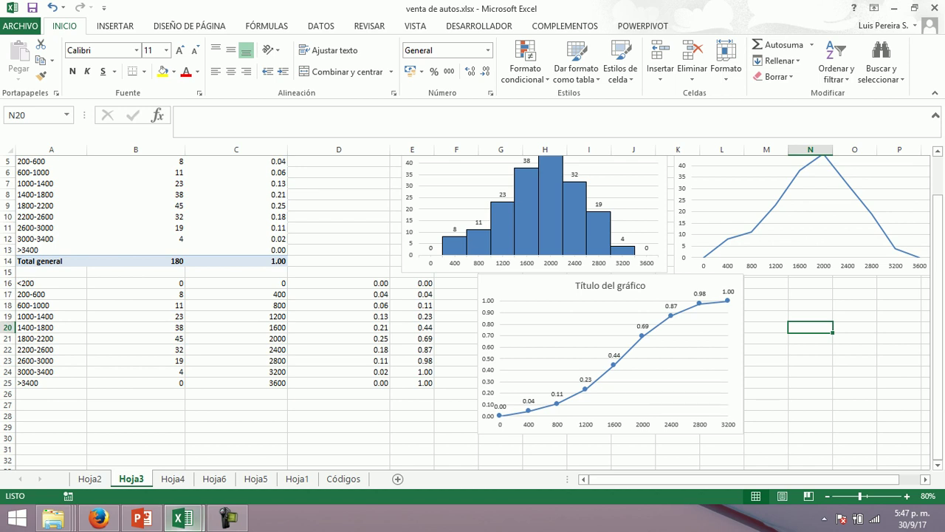
click(227, 517)
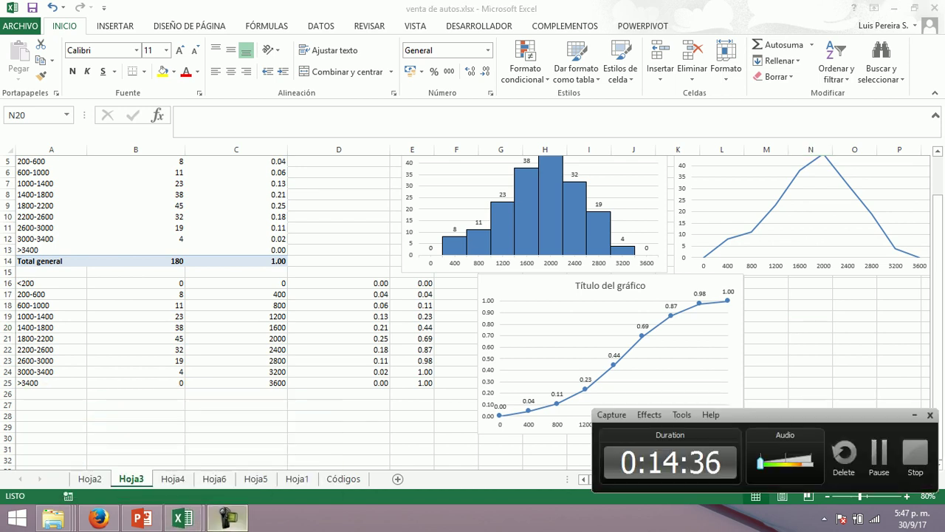
click(227, 517)
Switch to the PowerPoint presentation and look through the slides that follow the ogive slide
click(141, 516)
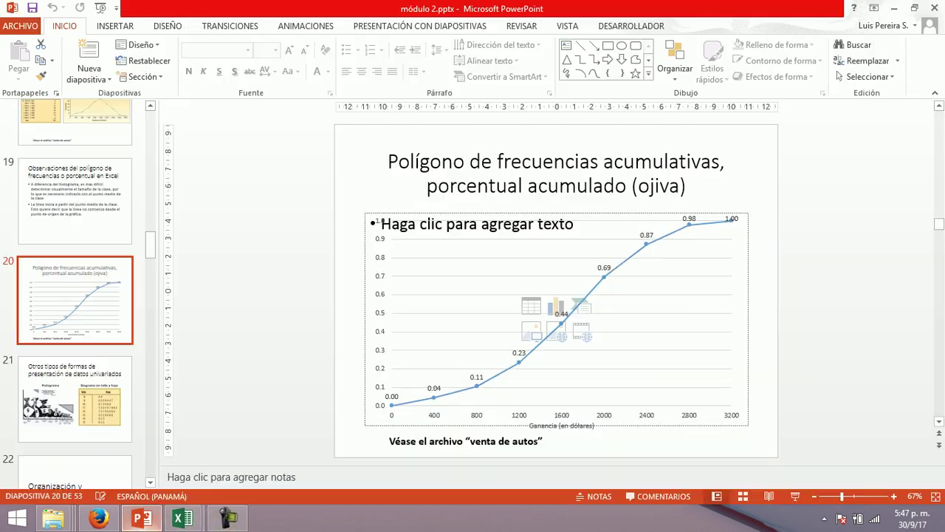
scroll(75, 369, down, 2)
scroll(74, 296, down, 2)
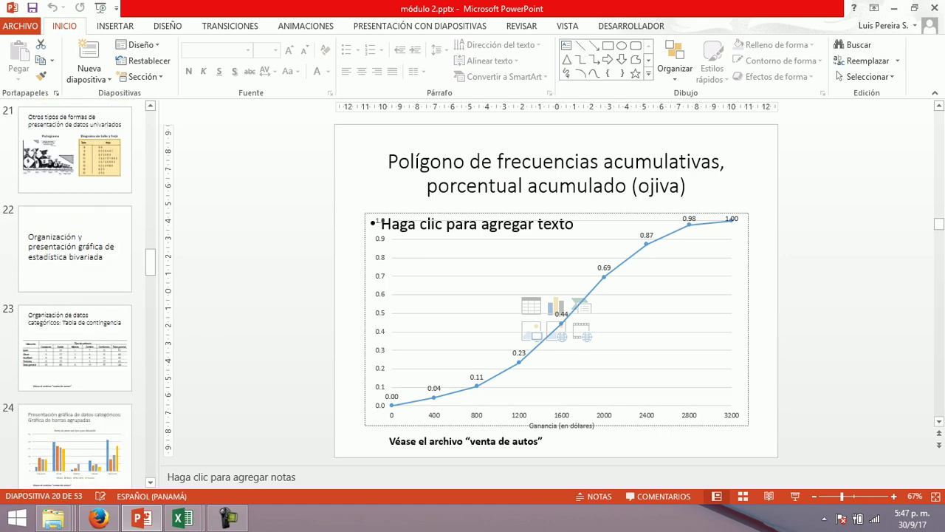